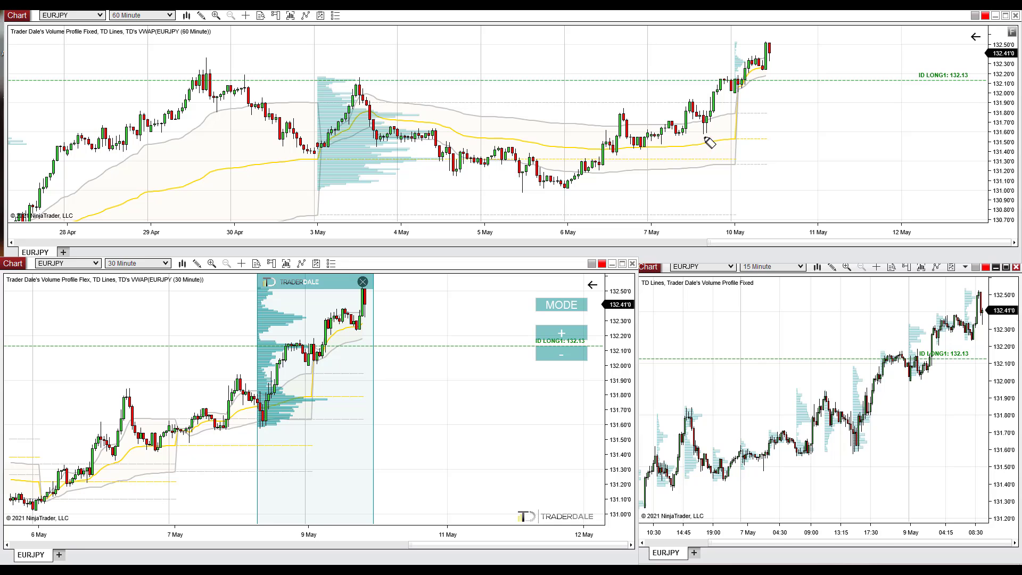
On the 60-minute EURJPY chart, underline the timeframe and circle the 3–5 May profile area
left_click_drag(112, 24, 169, 23)
mouse_move(392, 68)
left_mouse_down()
mouse_move(479, 200)
mouse_move(381, 71)
left_mouse_up()
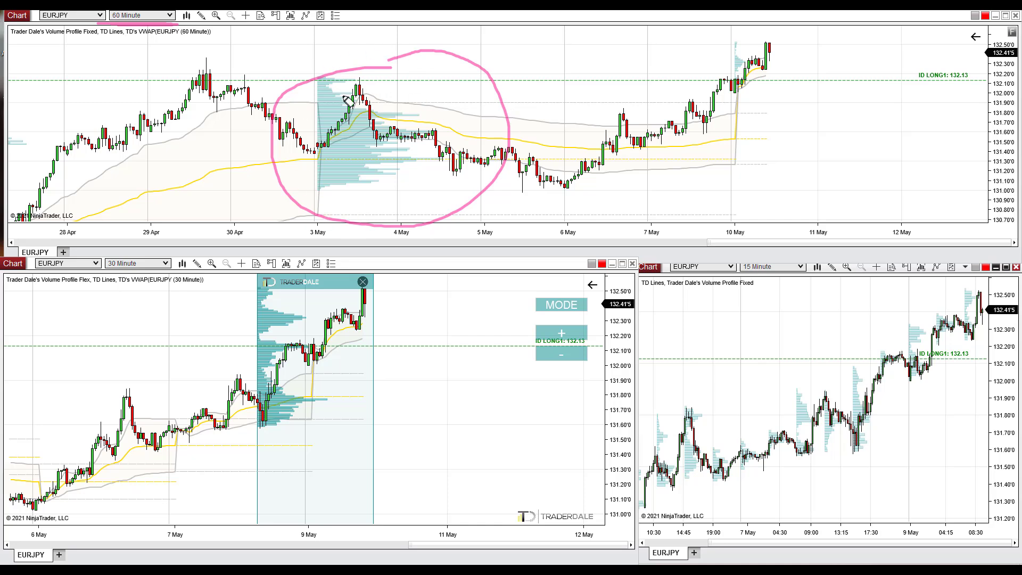
mouse_move(312, 59)
left_mouse_down()
mouse_move(302, 198)
mouse_move(722, 215)
mouse_move(724, 44)
mouse_move(339, 43)
left_mouse_up()
Circle the 30-minute profile area and shift its Volume Profile Flex range slightly earlier
mouse_move(264, 275)
left_mouse_down()
mouse_move(184, 447)
mouse_move(362, 252)
mouse_move(269, 273)
left_mouse_up()
left_click_drag(99, 275, 166, 275)
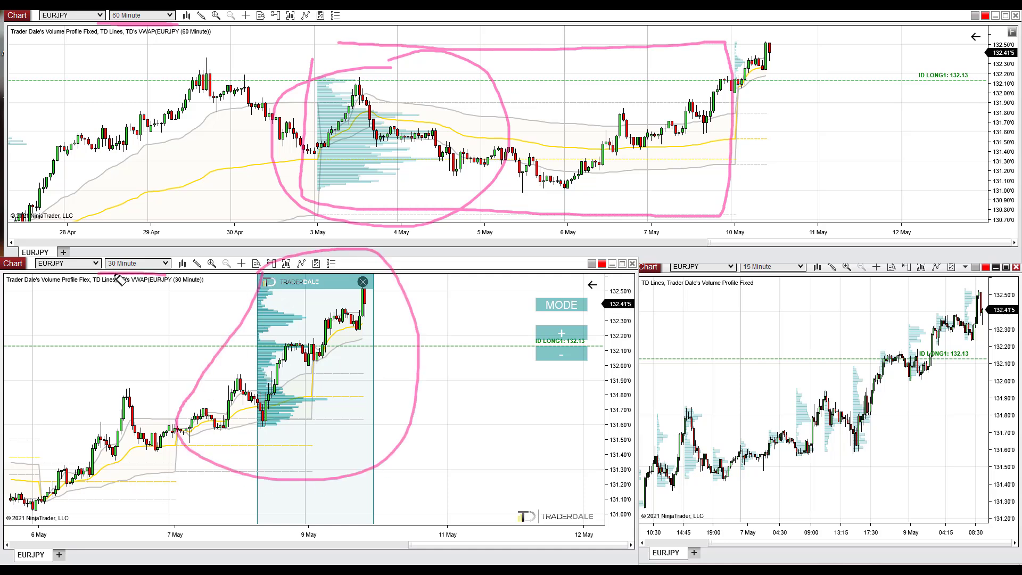
left_click(309, 320)
left_click_drag(309, 319, 269, 320)
left_click(527, 410)
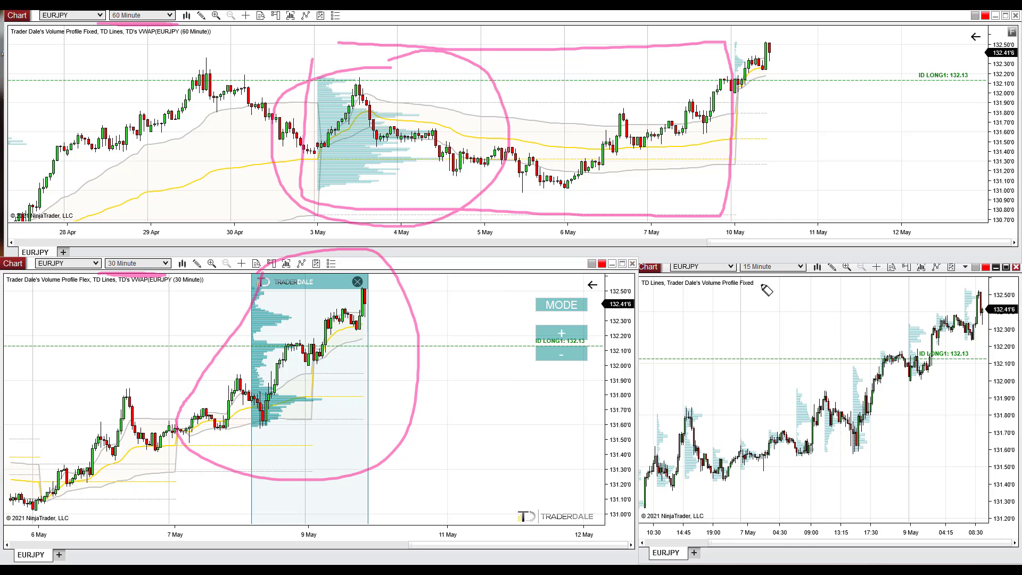
Mark the 15-minute chart's 14:45 peak, 19:00 dip and 15:00–17:30 action, then clear the drawings
left_click_drag(742, 271, 804, 270)
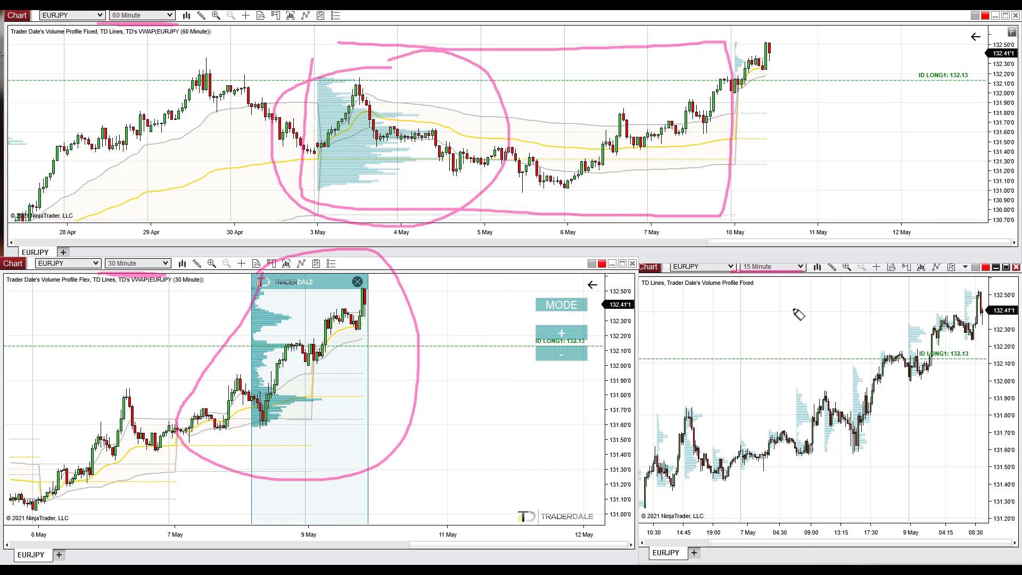
mouse_move(690, 396)
left_mouse_down()
mouse_move(674, 431)
mouse_move(701, 421)
mouse_move(684, 384)
left_mouse_up()
mouse_move(717, 447)
left_mouse_down()
mouse_move(741, 433)
mouse_move(750, 479)
mouse_move(760, 429)
mouse_move(788, 420)
mouse_move(798, 394)
mouse_move(820, 437)
mouse_move(827, 415)
mouse_move(840, 416)
left_mouse_up()
left_click(770, 424)
mouse_move(856, 371)
left_mouse_down()
mouse_move(850, 412)
mouse_move(889, 443)
mouse_move(852, 362)
left_mouse_up()
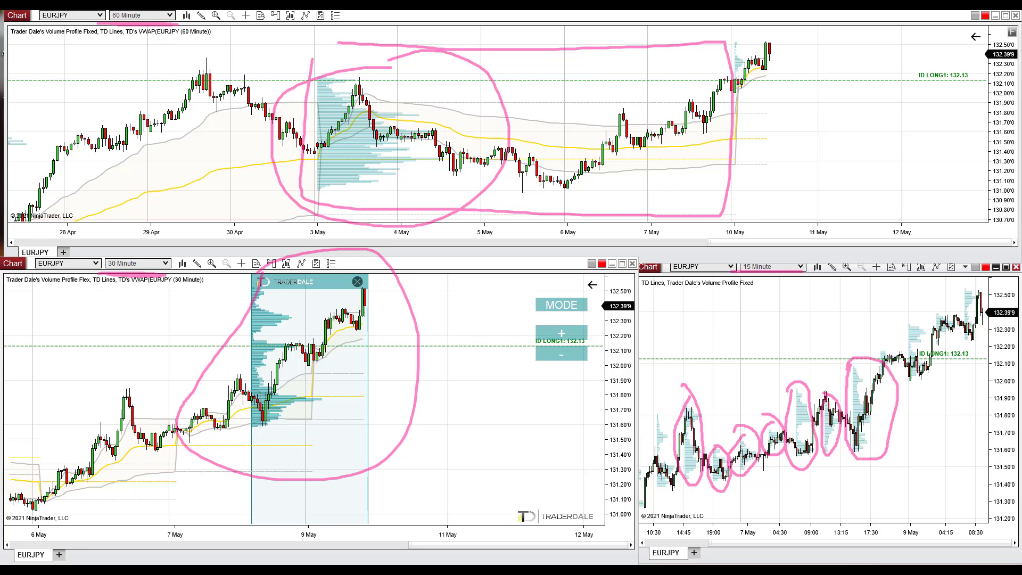
key("Escape")
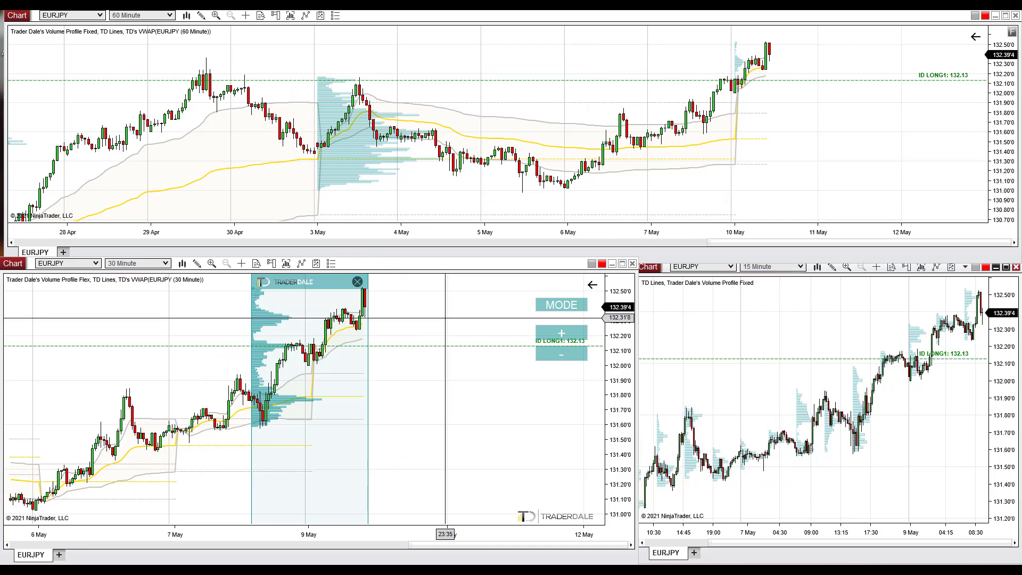
Place a horizontal line near 132.32 on the 30-minute chart and mark the latest candles beside it
left_click(439, 317)
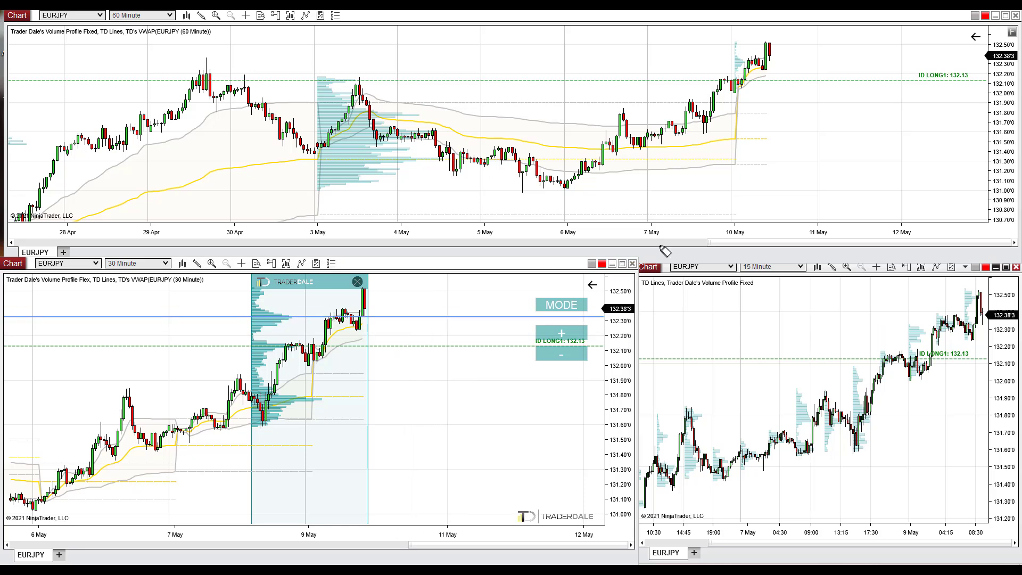
left_click_drag(357, 314, 409, 314)
left_click_drag(411, 307, 401, 326)
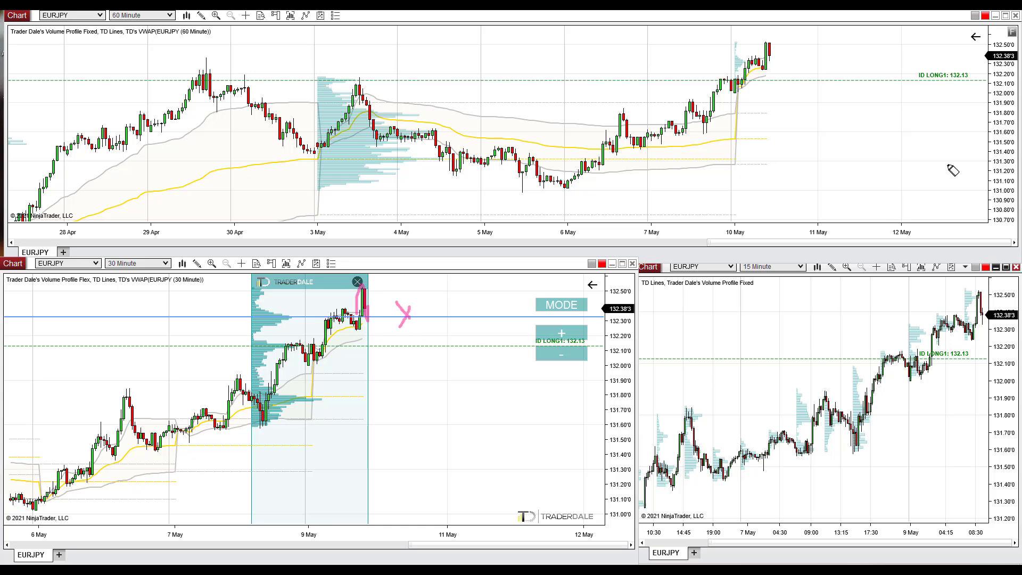
key("Escape")
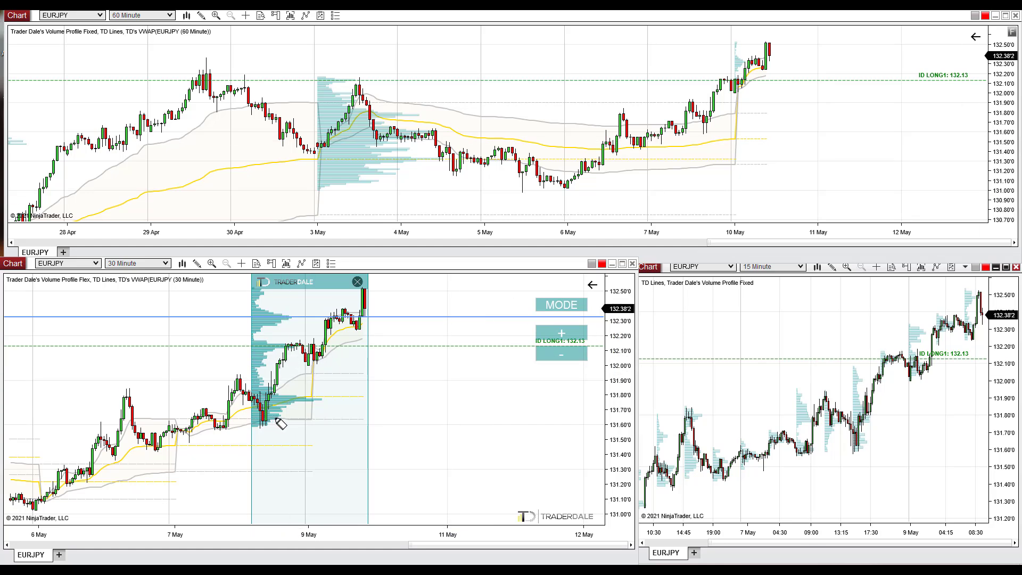
Draw the 60-minute uptrend arrow pointing down to the 30-minute chart and circle its profile range
mouse_move(559, 205)
left_mouse_down()
mouse_move(802, 41)
mouse_move(798, 51)
left_mouse_up()
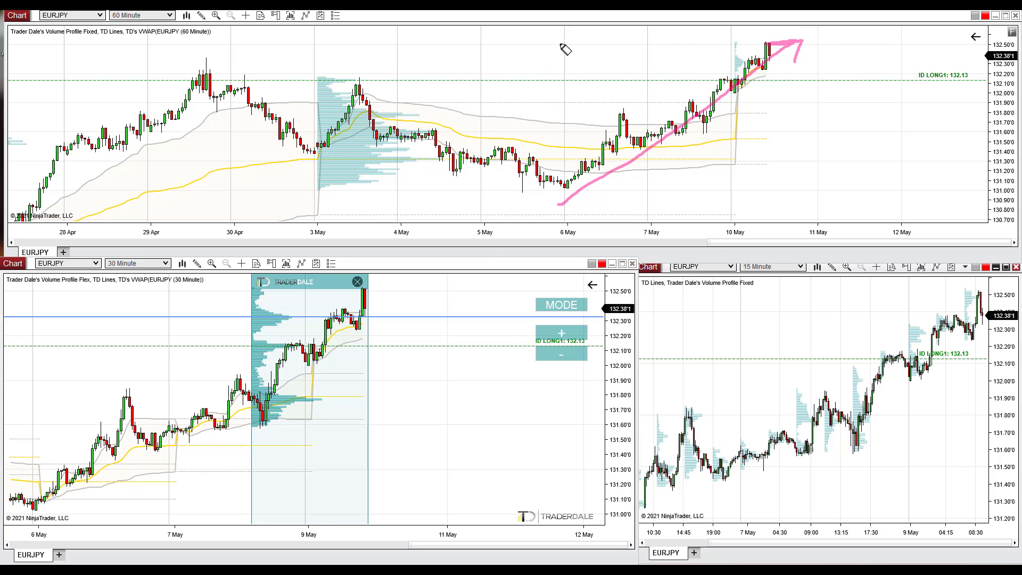
mouse_move(557, 207)
left_mouse_down()
mouse_move(449, 281)
mouse_move(504, 274)
left_mouse_up()
mouse_move(392, 251)
left_mouse_down()
mouse_move(223, 290)
mouse_move(479, 292)
mouse_move(327, 244)
left_mouse_up()
mouse_move(255, 281)
left_mouse_down()
mouse_move(248, 423)
mouse_move(360, 438)
mouse_move(369, 330)
mouse_move(274, 270)
mouse_move(254, 276)
left_mouse_up()
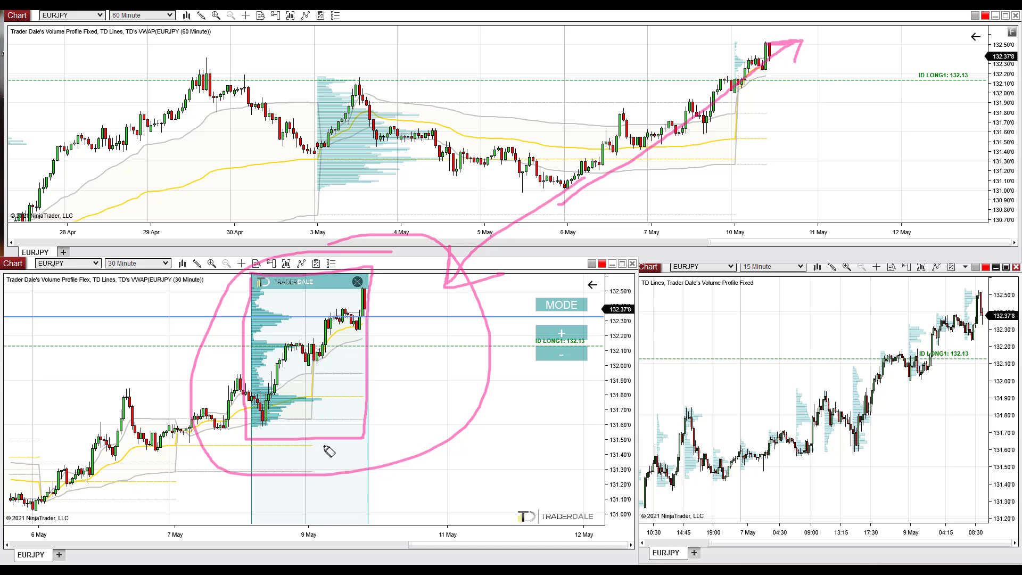
Circle the 132.13 and 132.30 volume levels, extend both to the price axis, and add a check mark
left_click_drag(266, 344, 267, 349)
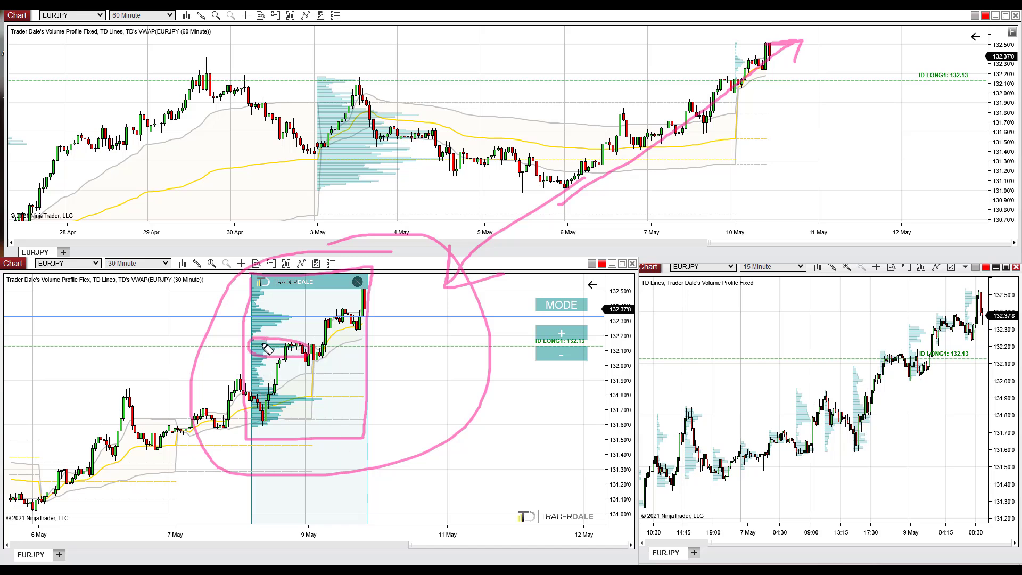
mouse_move(297, 313)
left_mouse_down()
mouse_move(253, 313)
mouse_move(264, 326)
mouse_move(282, 307)
mouse_move(261, 333)
left_mouse_up()
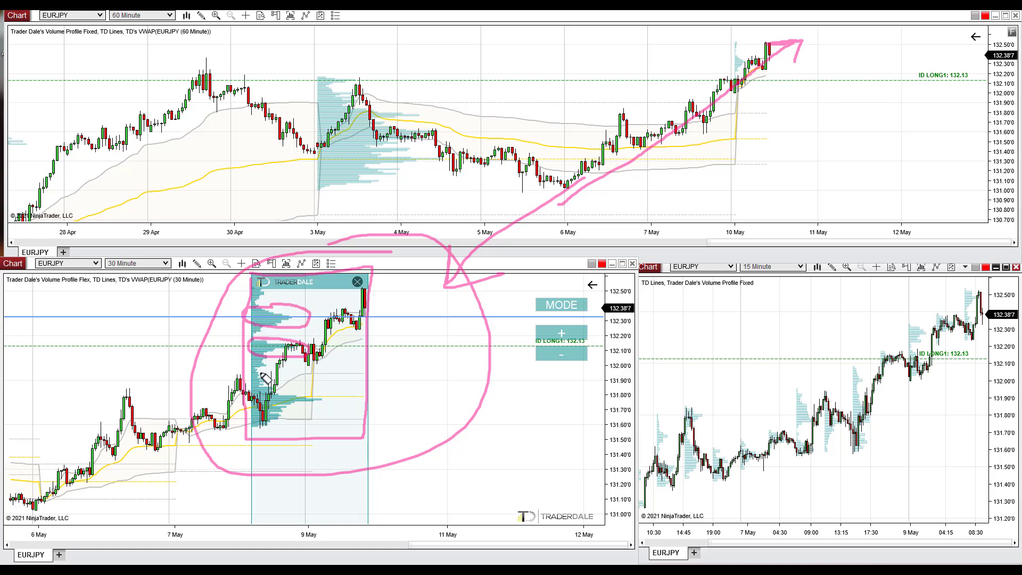
mouse_move(272, 428)
left_mouse_down()
mouse_move(407, 300)
mouse_move(397, 295)
mouse_move(416, 314)
left_mouse_up()
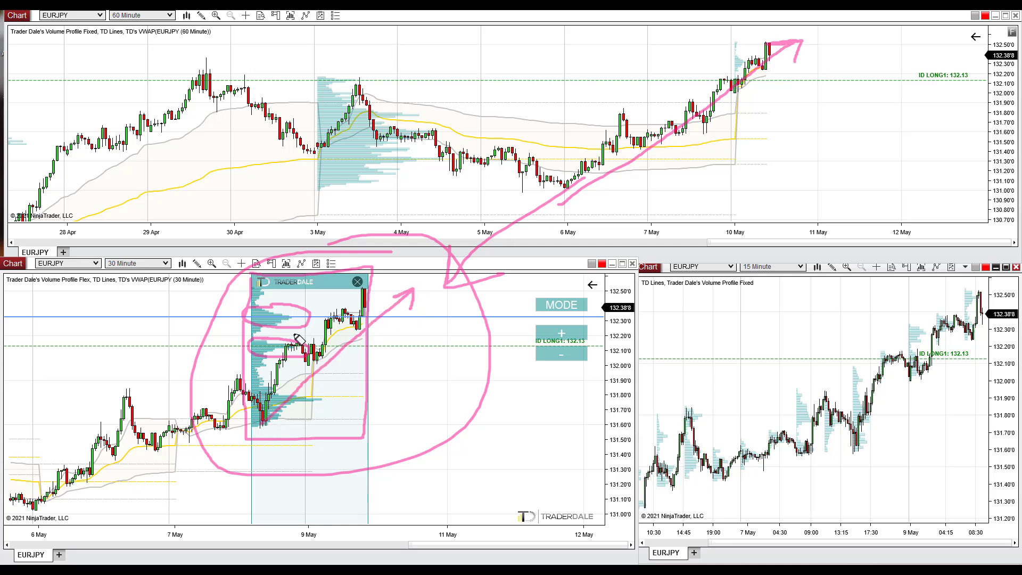
mouse_move(292, 343)
left_mouse_down()
mouse_move(268, 341)
mouse_move(251, 363)
mouse_move(323, 357)
mouse_move(322, 348)
left_mouse_up()
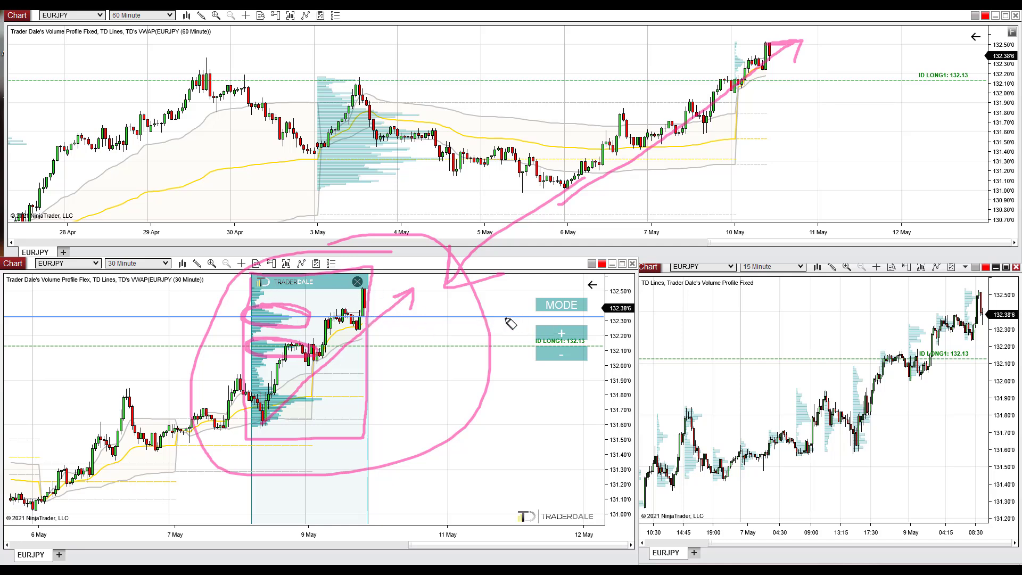
left_click_drag(358, 320, 616, 318)
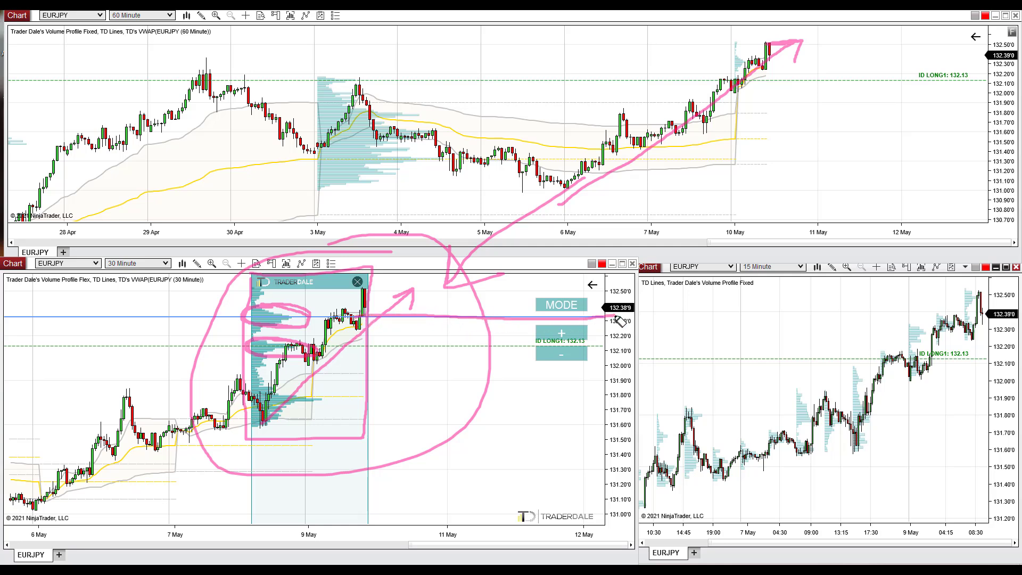
left_click_drag(321, 344, 601, 347)
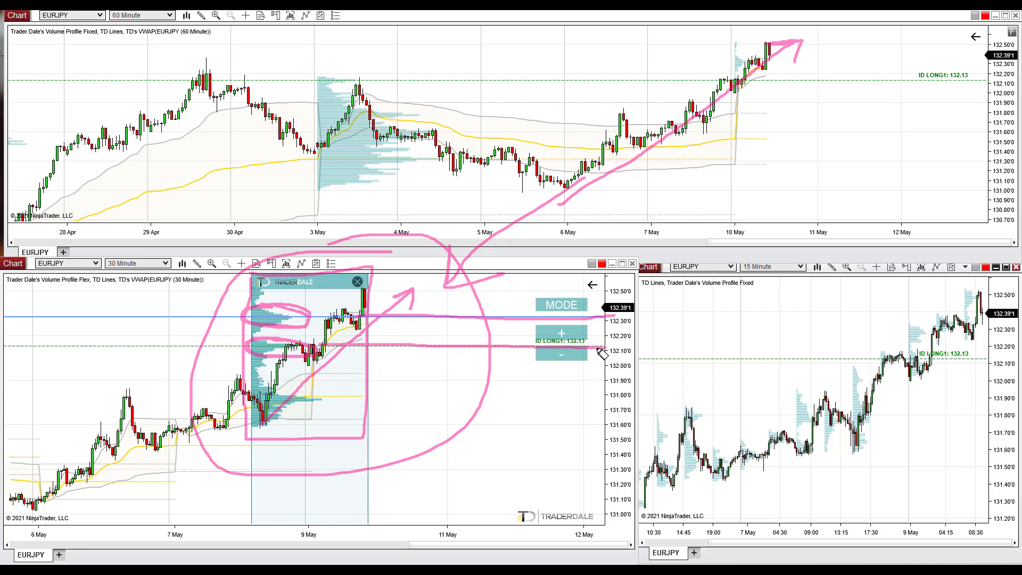
mouse_move(492, 290)
left_mouse_down()
mouse_move(507, 316)
mouse_move(515, 282)
mouse_move(527, 342)
mouse_move(534, 323)
left_mouse_up()
Clear the pen drawings and trace the blue 132.30 line and the ID LONG1 line to the chart edge
key("e")
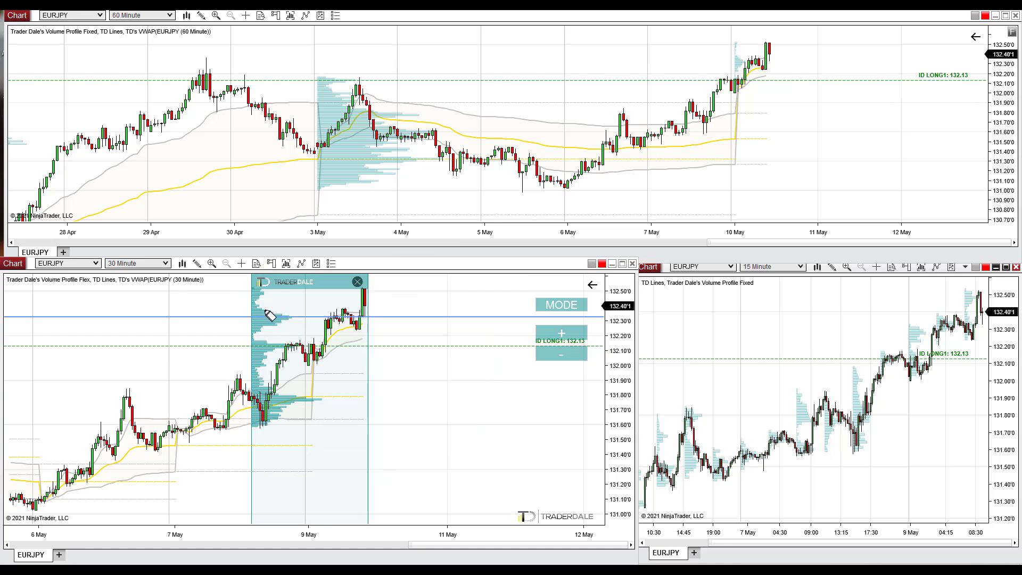
mouse_move(262, 313)
left_mouse_down()
mouse_move(246, 326)
mouse_move(305, 315)
mouse_move(261, 308)
left_mouse_up()
mouse_move(266, 339)
left_mouse_down()
mouse_move(248, 341)
mouse_move(317, 356)
mouse_move(271, 342)
left_mouse_up()
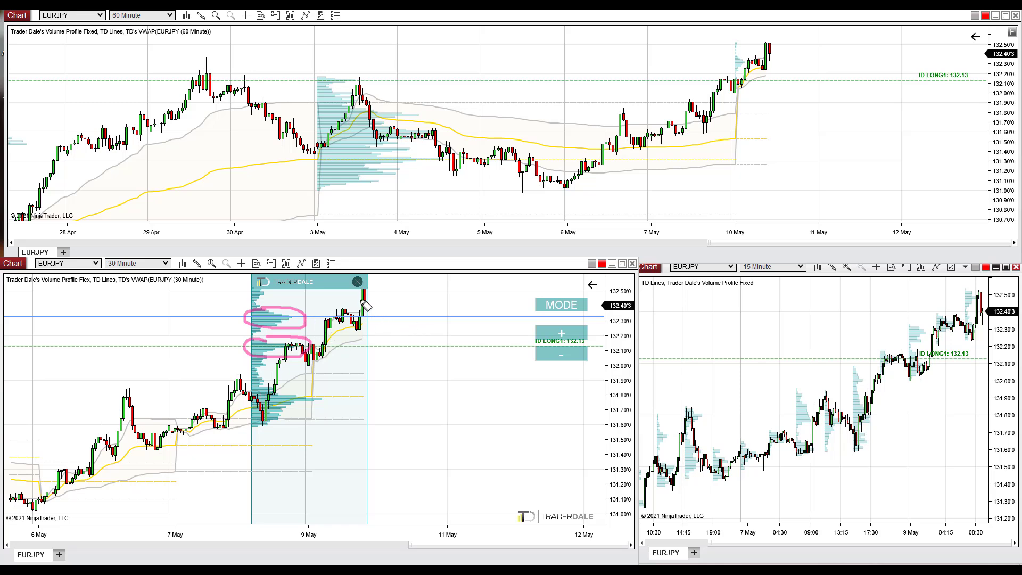
left_click_drag(295, 318, 607, 313)
left_click_drag(319, 349, 604, 348)
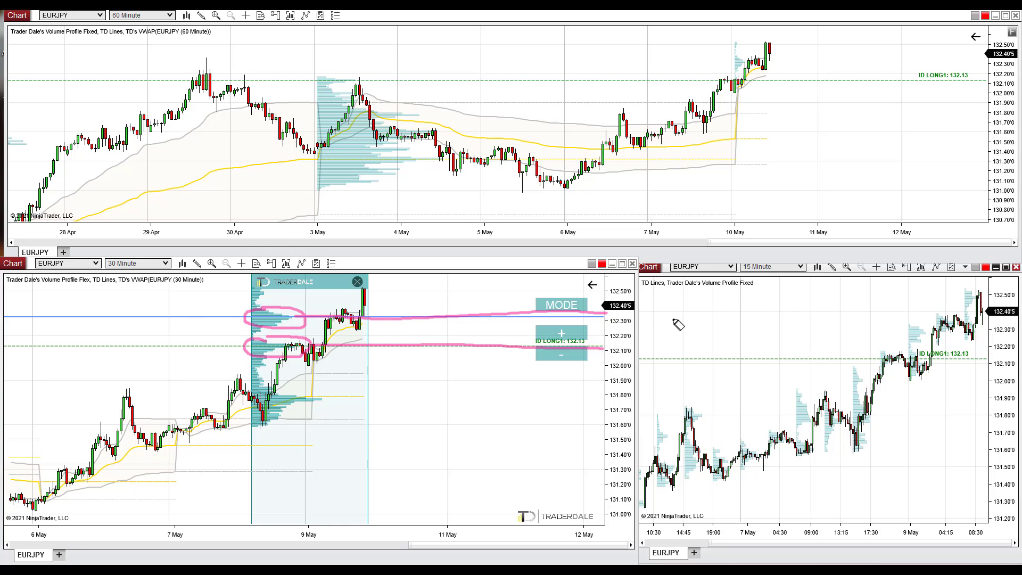
Clear again, circle the 132.30 volume cluster and tick the latest 30-minute candle
key("e")
mouse_move(266, 310)
left_mouse_down()
mouse_move(260, 334)
mouse_move(274, 307)
mouse_move(263, 314)
left_mouse_up()
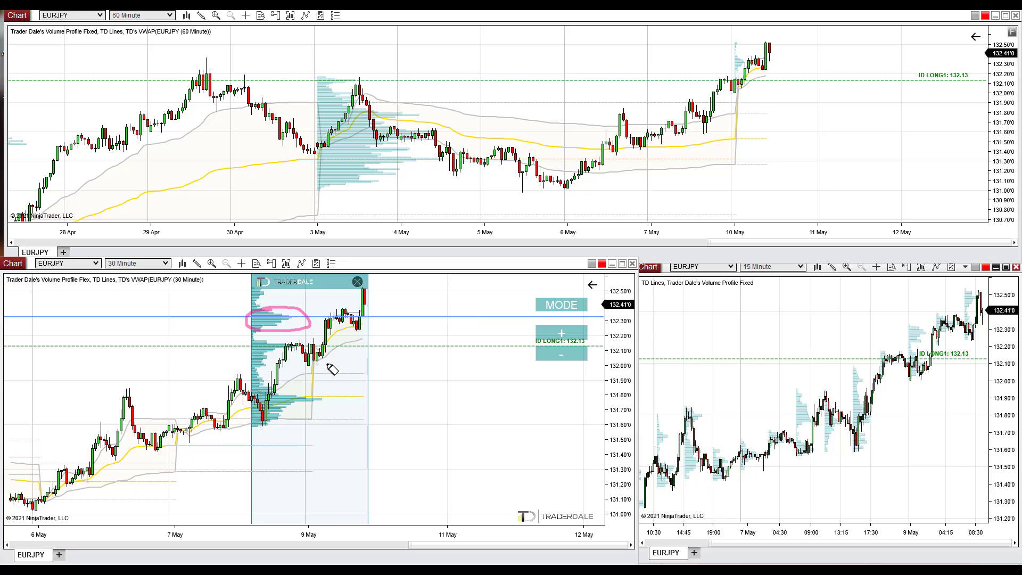
left_click_drag(364, 315, 379, 290)
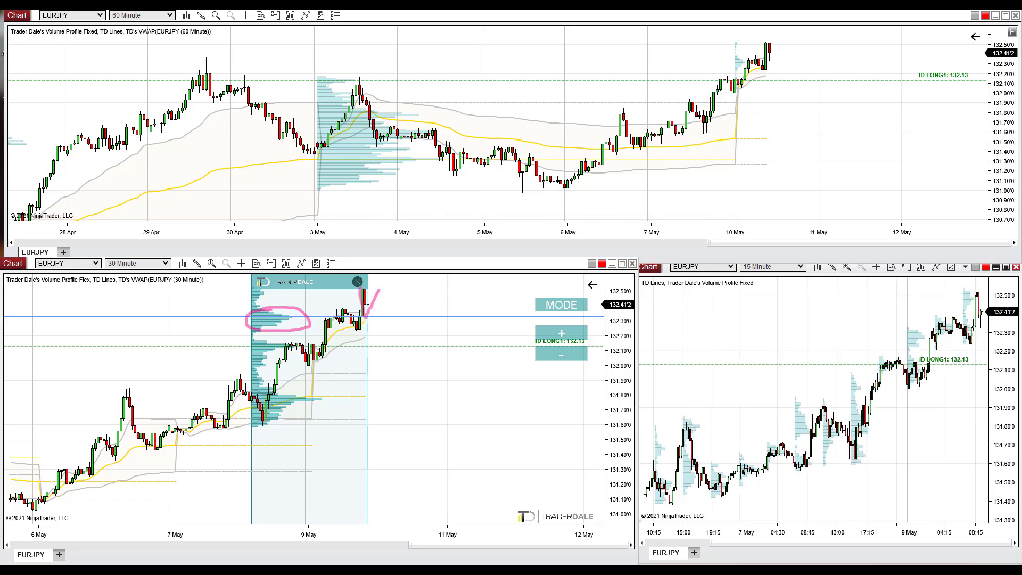
Widen the 15-minute bar spacing, add a horizontal line at 132.33, and sketch price rising to the high
left_click_drag(875, 533, 790, 535)
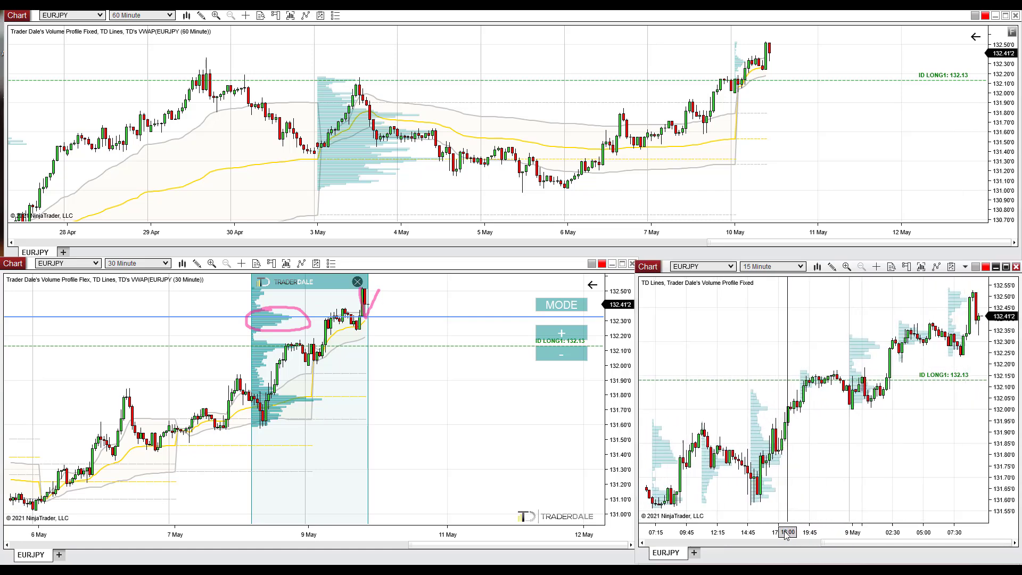
left_click_drag(896, 346, 862, 349)
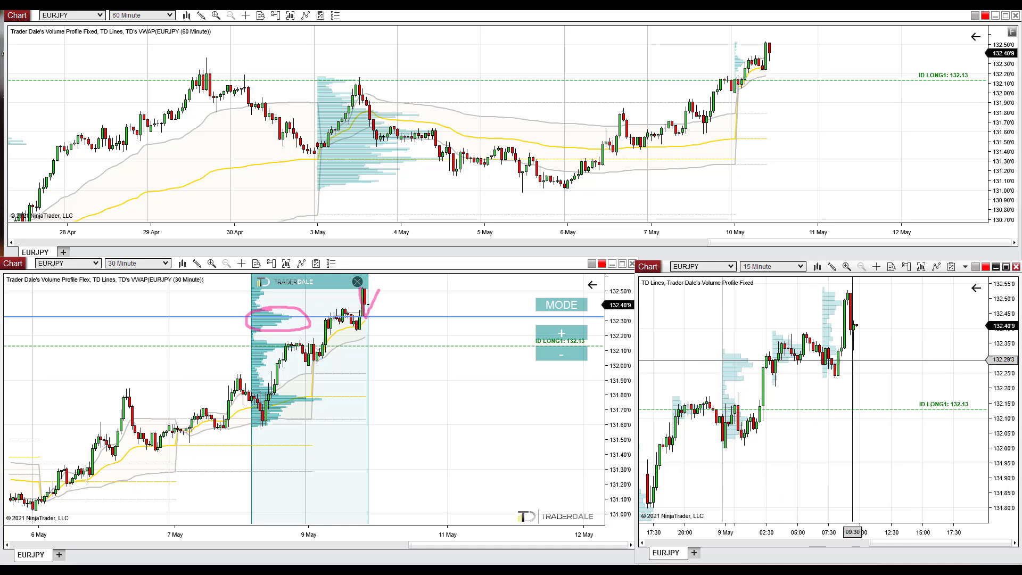
left_click(901, 347)
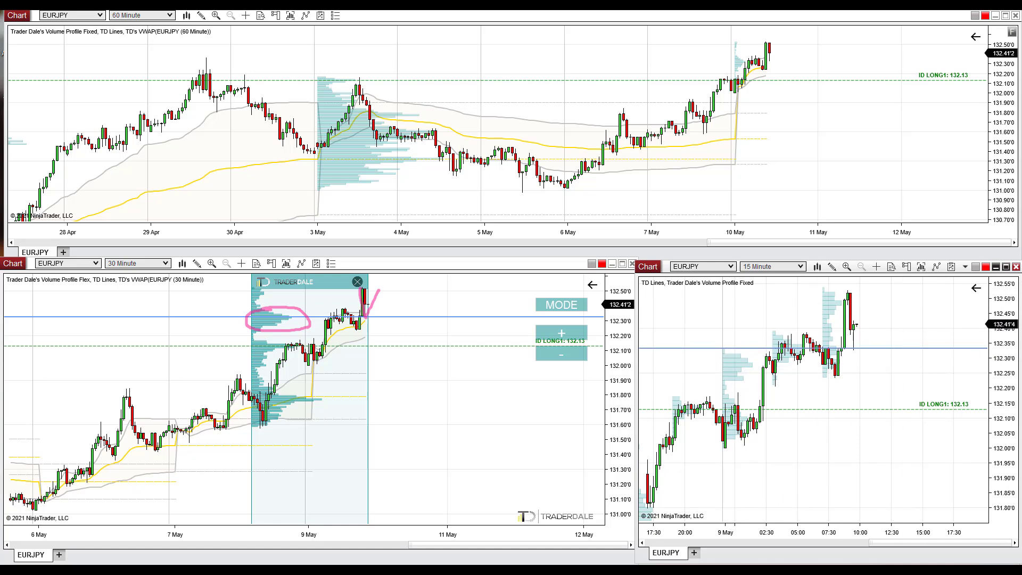
mouse_move(805, 336)
left_mouse_down()
mouse_move(760, 351)
mouse_move(823, 367)
mouse_move(831, 338)
mouse_move(791, 342)
left_mouse_up()
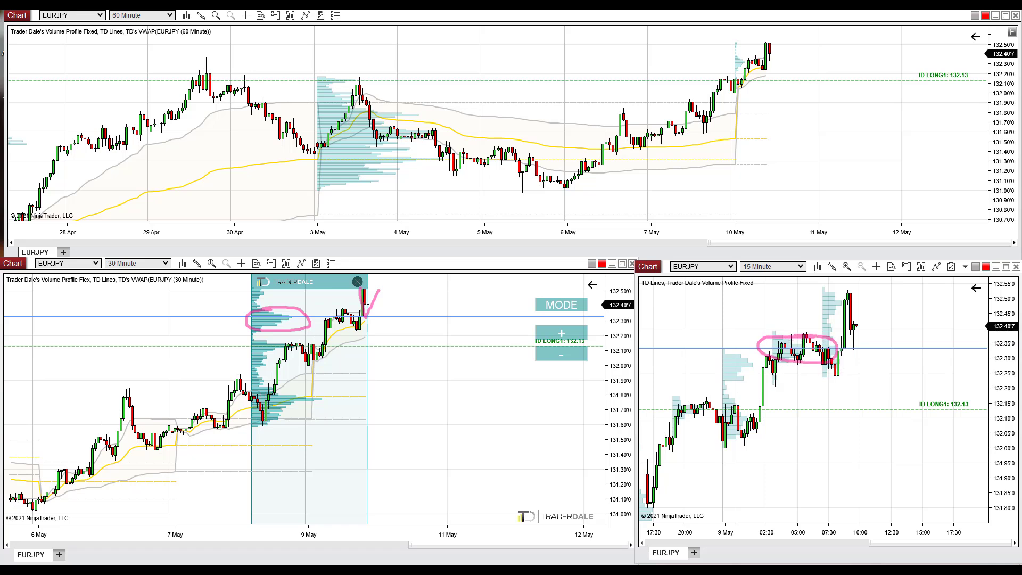
mouse_move(840, 353)
left_mouse_down()
mouse_move(851, 296)
mouse_move(854, 350)
mouse_move(871, 327)
left_mouse_up()
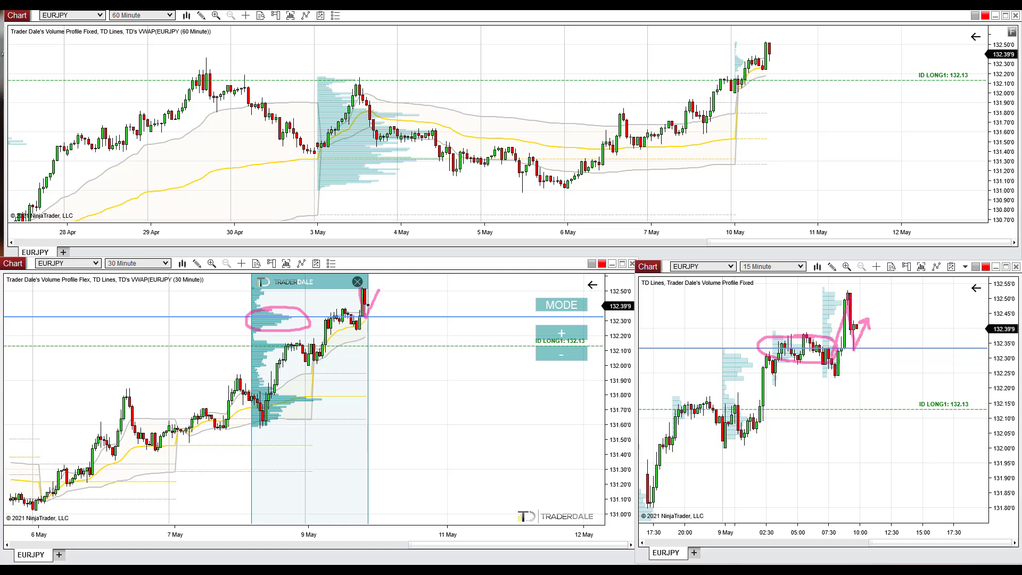
Sketch and cross out a rise from 132.33 on the 15-minute chart, then delete the blue horizontal line
key("Escape")
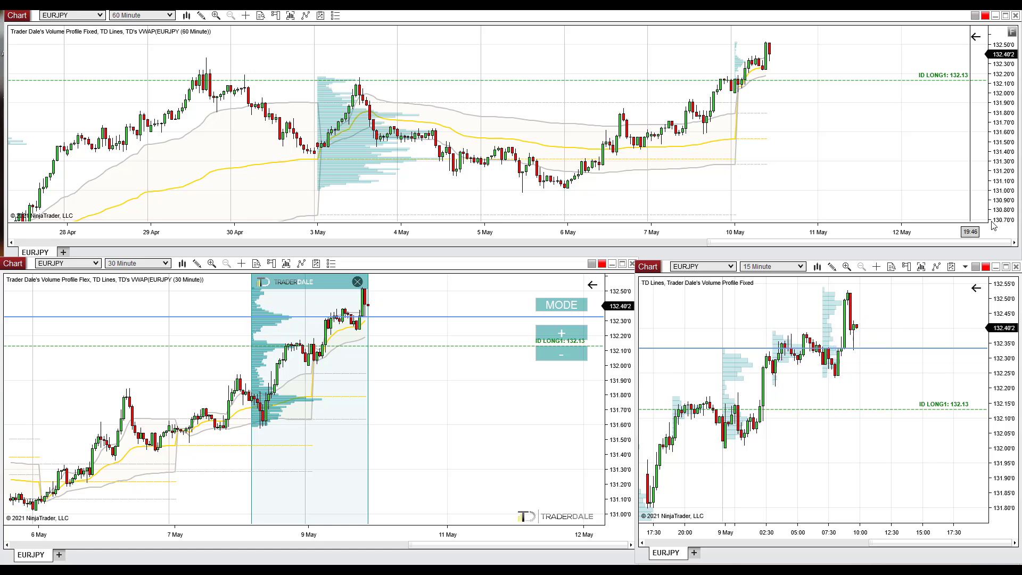
mouse_move(835, 353)
left_mouse_down()
mouse_move(849, 292)
mouse_move(858, 339)
mouse_move(848, 319)
mouse_move(854, 299)
left_mouse_up()
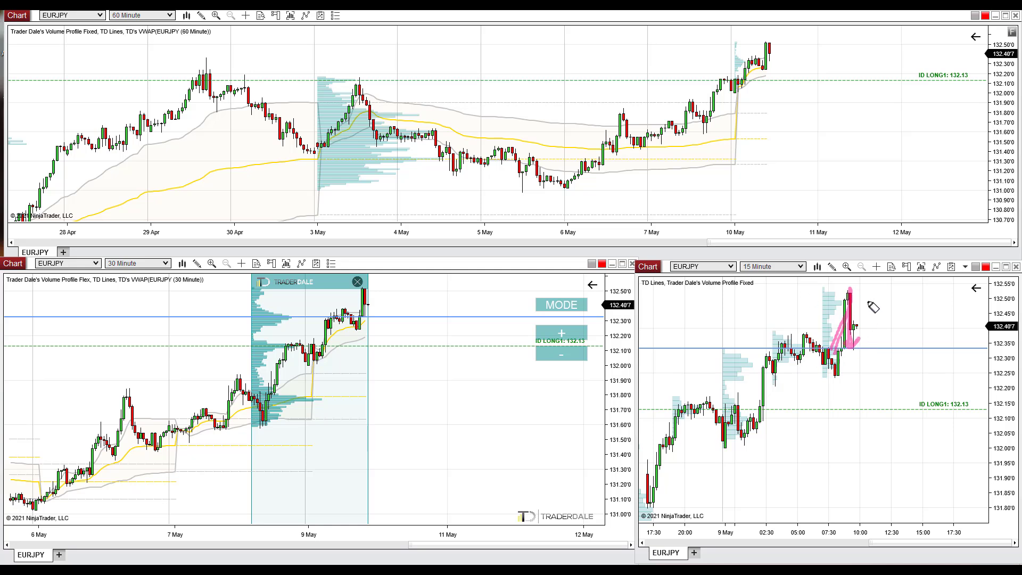
left_click_drag(873, 343, 899, 367)
left_click_drag(897, 331, 872, 373)
key("Escape")
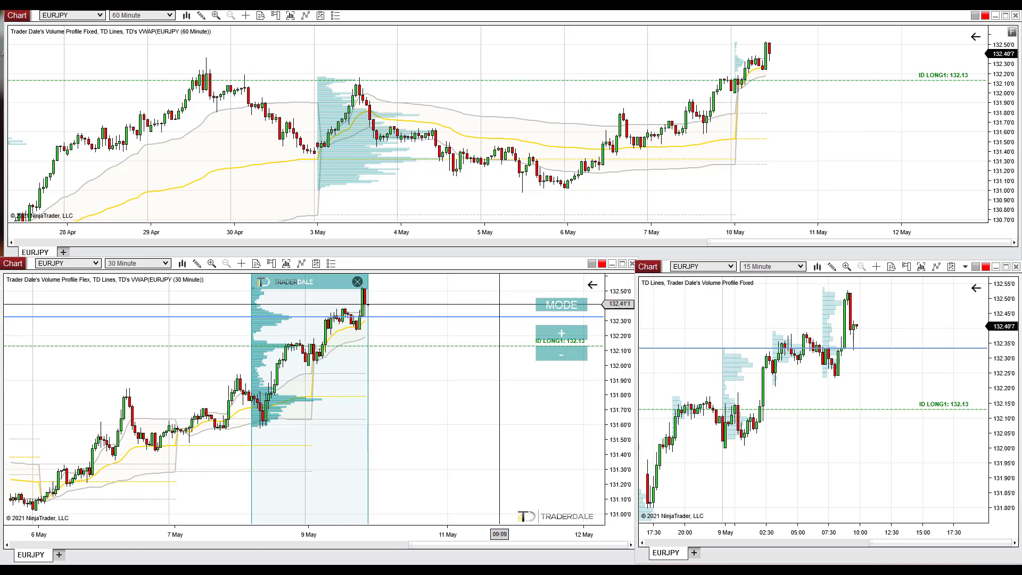
left_click(887, 349)
key("Delete")
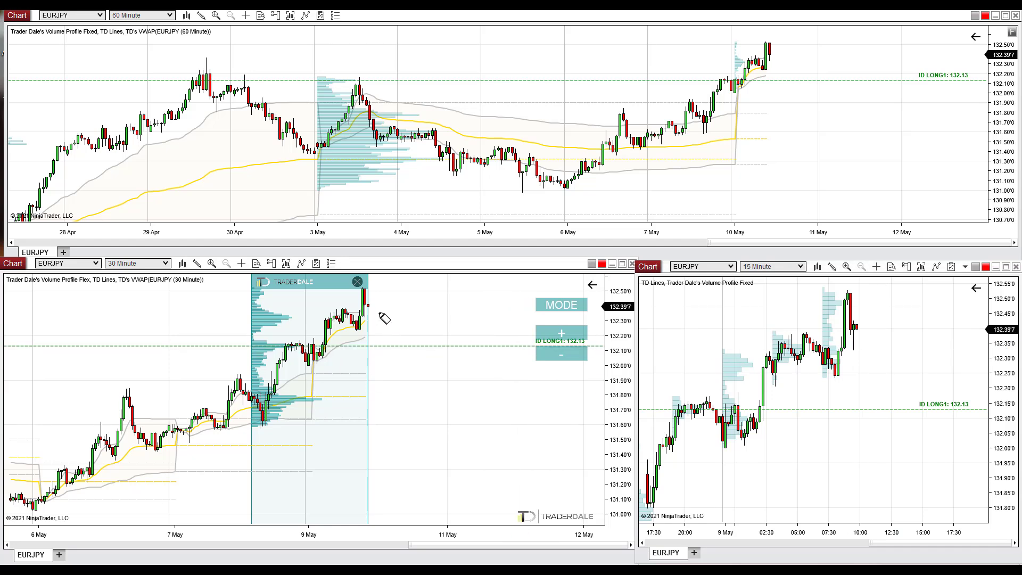
On the 30-minute chart, sketch a pullback to ID LONG1 at 132.13, circle the candles there, and draw the bounce
left_click_drag(376, 312, 410, 347)
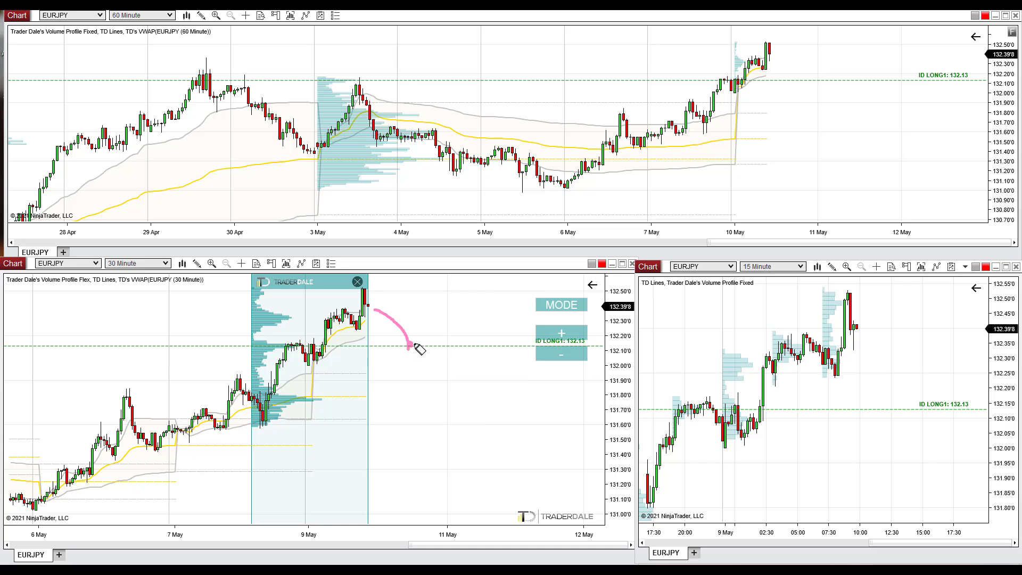
left_click_drag(555, 347, 612, 347)
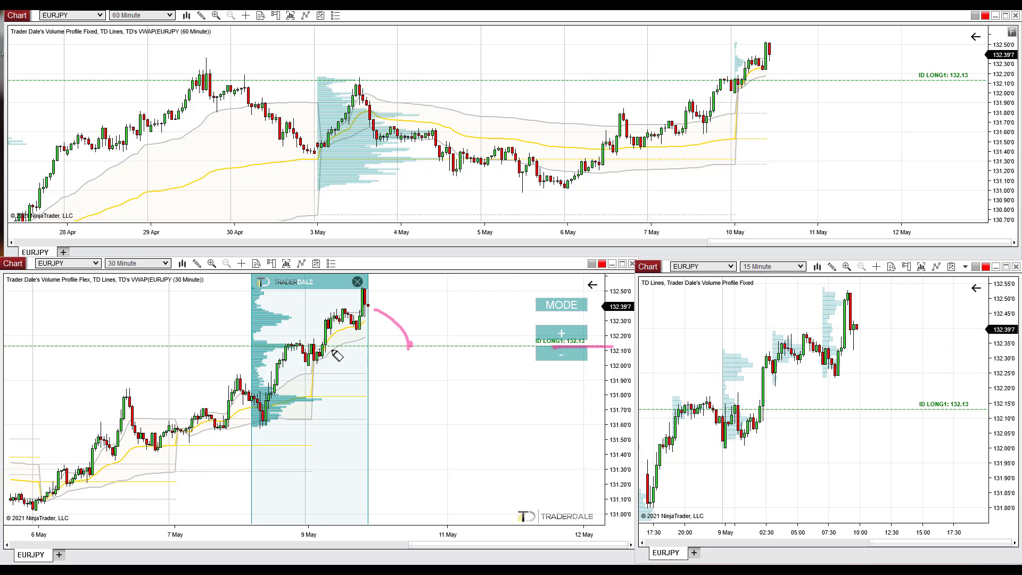
left_click_drag(329, 347, 492, 348)
mouse_move(294, 341)
left_mouse_down()
mouse_move(250, 349)
mouse_move(296, 339)
left_mouse_up()
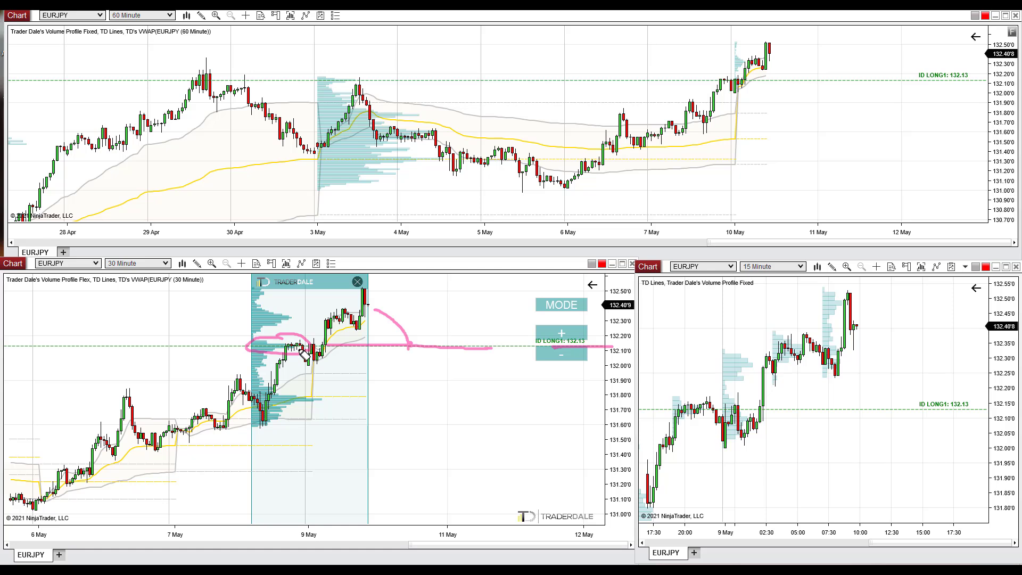
mouse_move(410, 348)
left_mouse_down()
mouse_move(426, 292)
mouse_move(444, 311)
left_mouse_up()
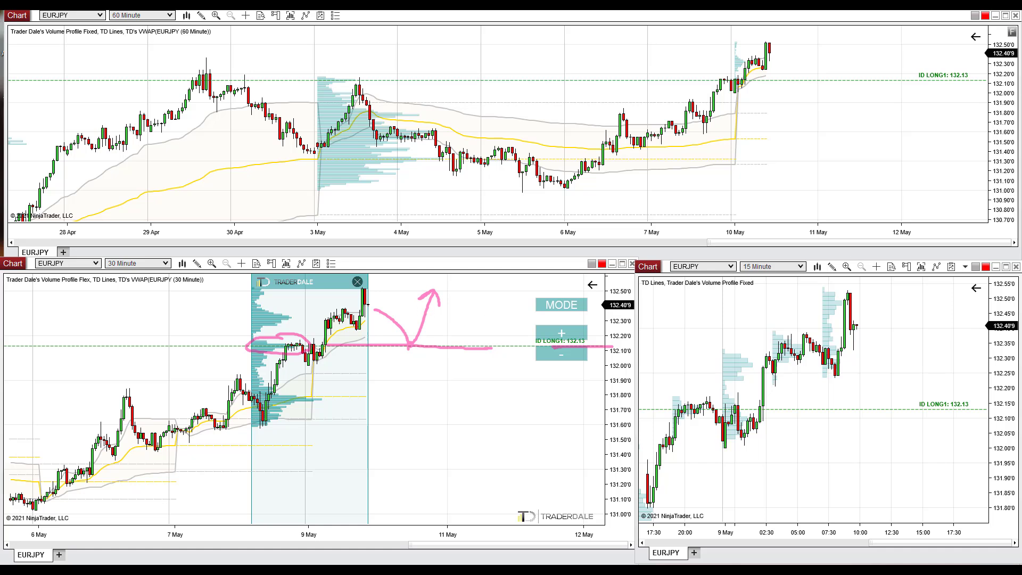
Clear the 30-minute markings and trace the 60-minute ID LONG1 level back to 3 May
key("Escape")
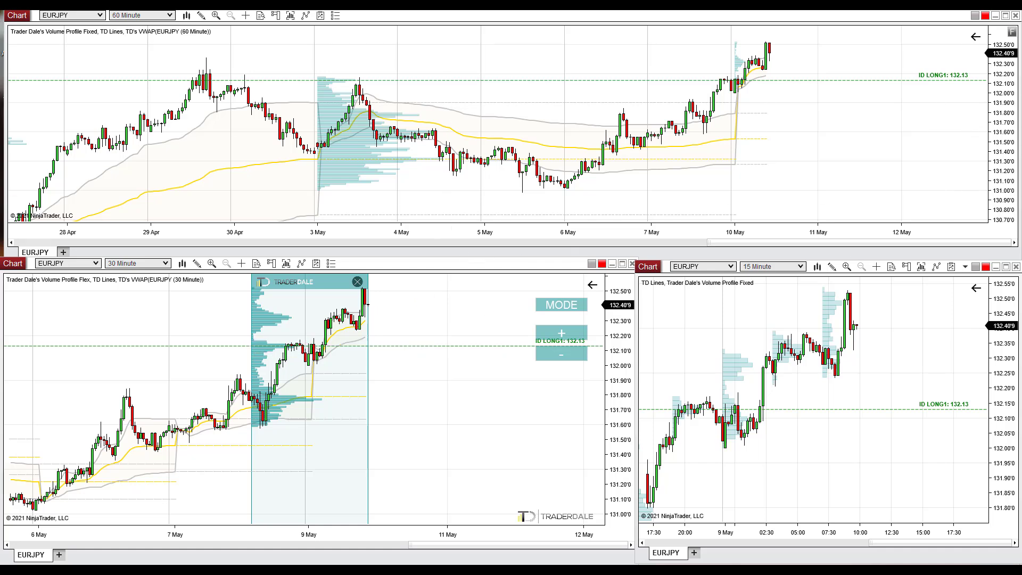
mouse_move(652, 52)
left_mouse_down()
mouse_move(406, 45)
mouse_move(593, 224)
mouse_move(844, 62)
mouse_move(610, 41)
left_mouse_up()
mouse_move(746, 83)
left_mouse_down()
mouse_move(931, 90)
mouse_move(950, 64)
left_mouse_up()
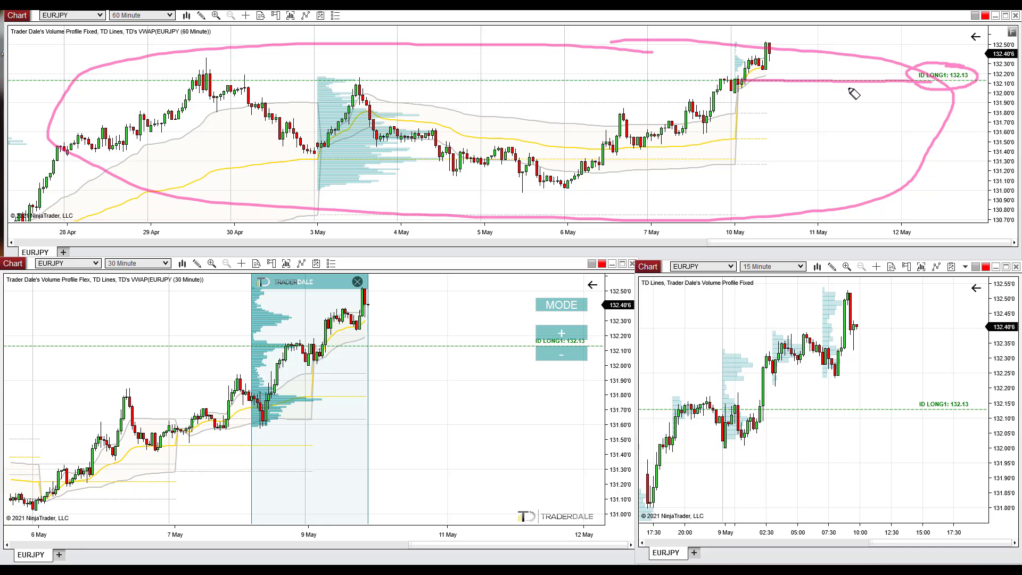
left_click_drag(750, 85, 272, 82)
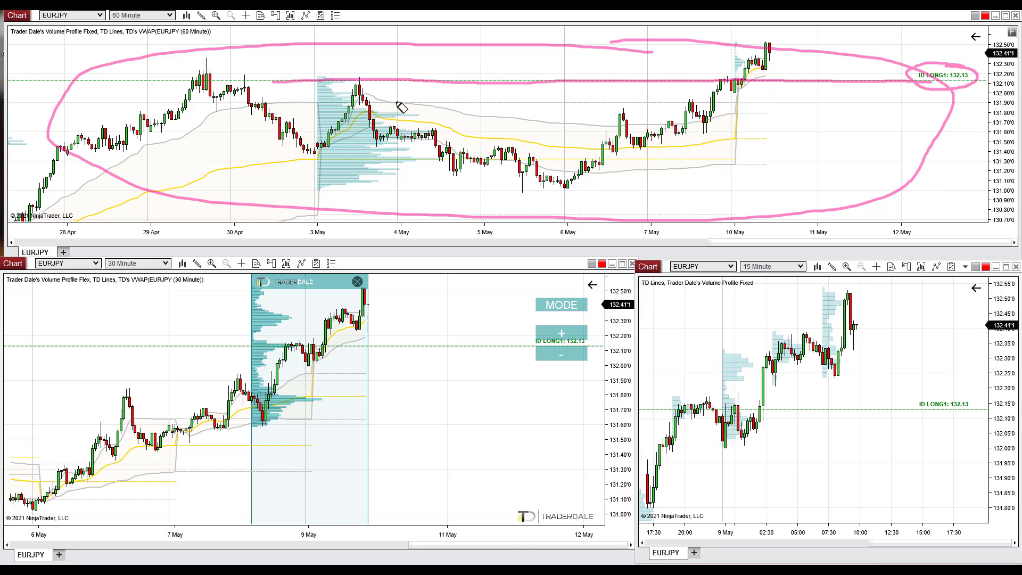
Mark the 3 May peak as resistance 'R' and draw the rally arrow up from the 6 May lows
mouse_move(318, 148)
left_mouse_down()
mouse_move(341, 125)
mouse_move(356, 82)
mouse_move(393, 145)
left_mouse_up()
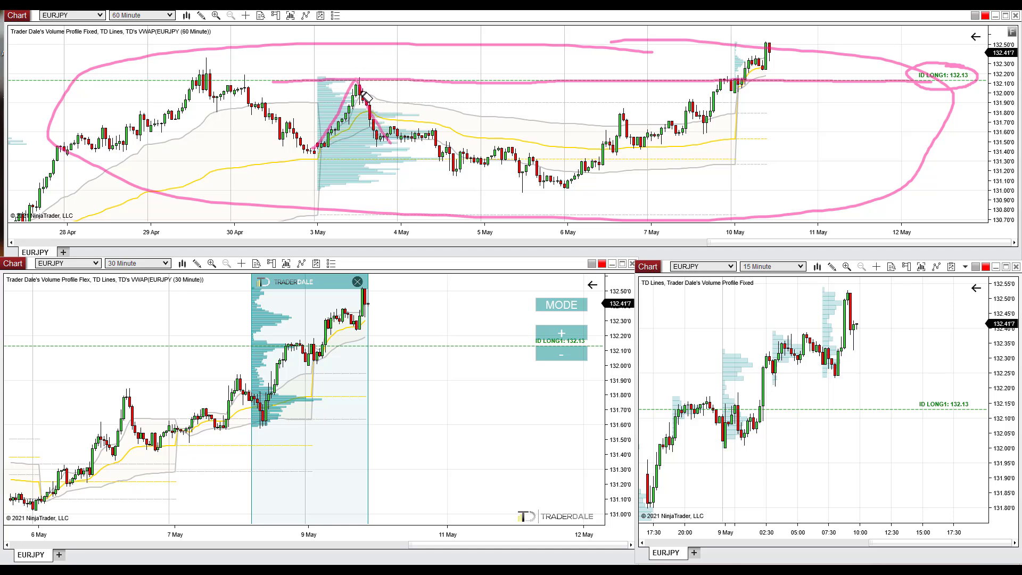
mouse_move(362, 53)
left_mouse_down()
mouse_move(362, 73)
mouse_move(376, 59)
mouse_move(380, 75)
left_mouse_up()
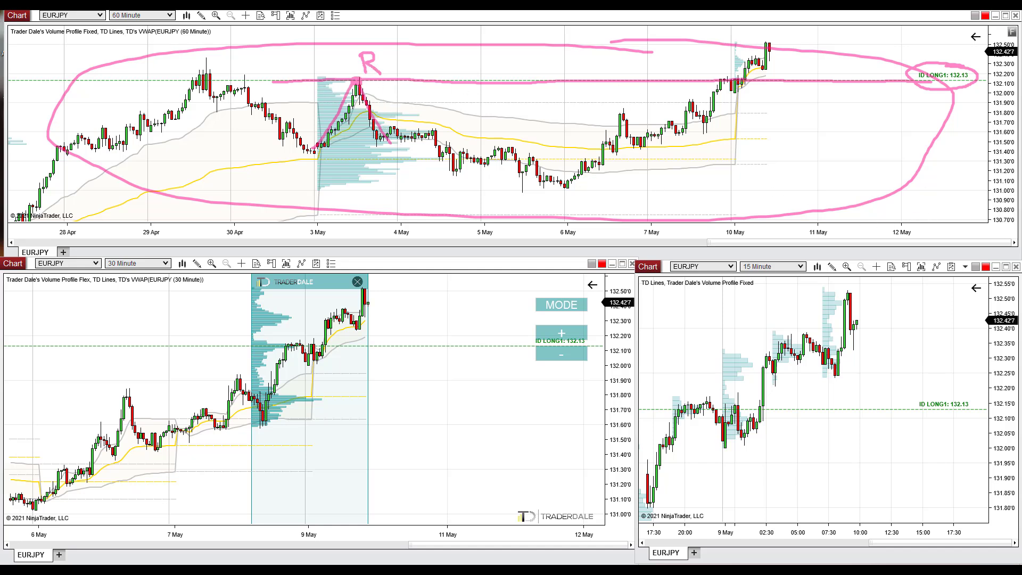
left_click_drag(629, 161, 759, 53)
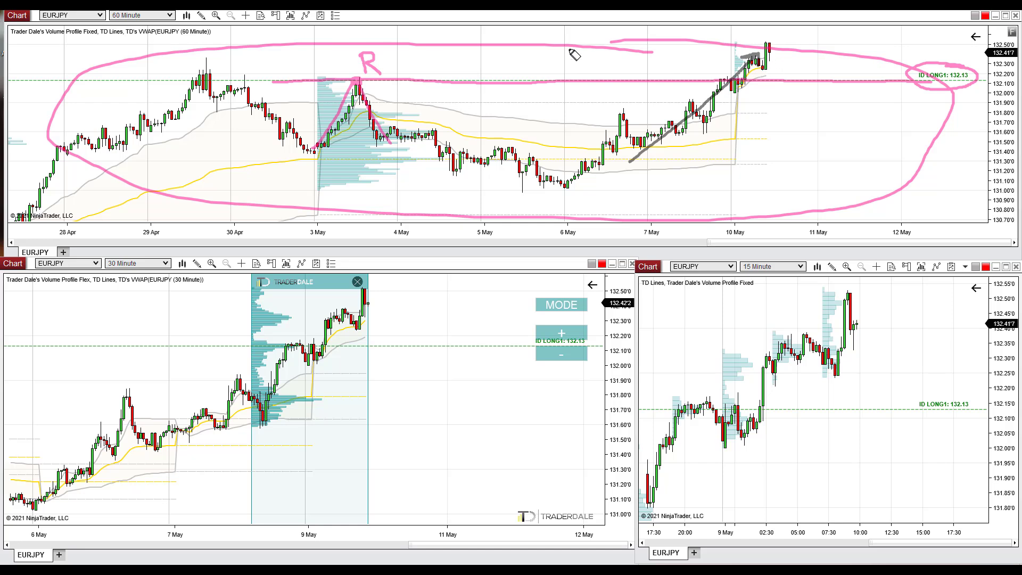
Circle the R, write S, and underline the 132.13 level on the 60-minute chart
mouse_move(394, 48)
left_mouse_down()
mouse_move(424, 75)
mouse_move(386, 48)
left_mouse_up()
mouse_move(806, 88)
left_mouse_down()
mouse_move(785, 114)
mouse_move(820, 85)
mouse_move(788, 96)
left_mouse_up()
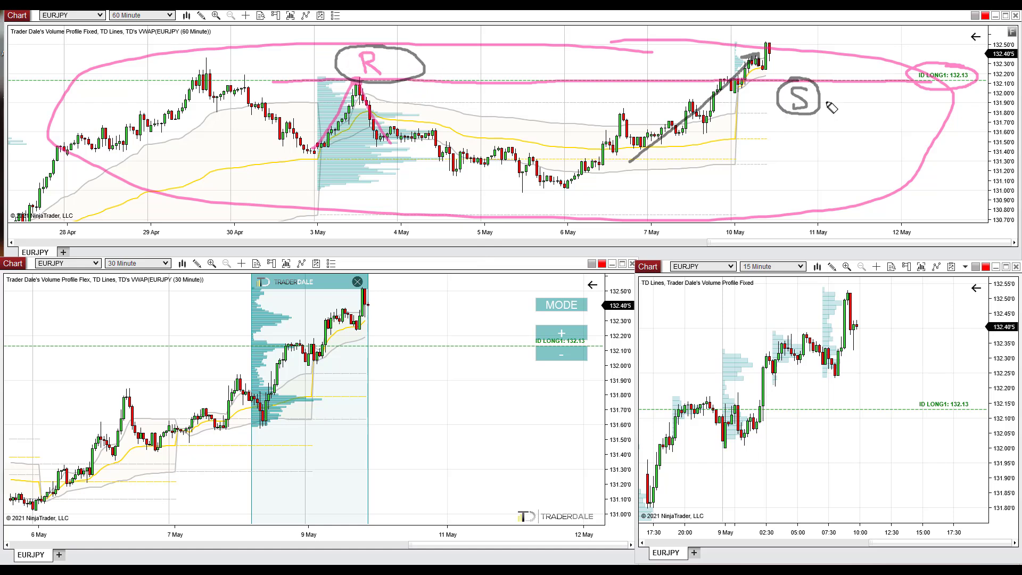
mouse_move(326, 81)
left_mouse_down()
mouse_move(421, 79)
mouse_move(317, 83)
left_mouse_up()
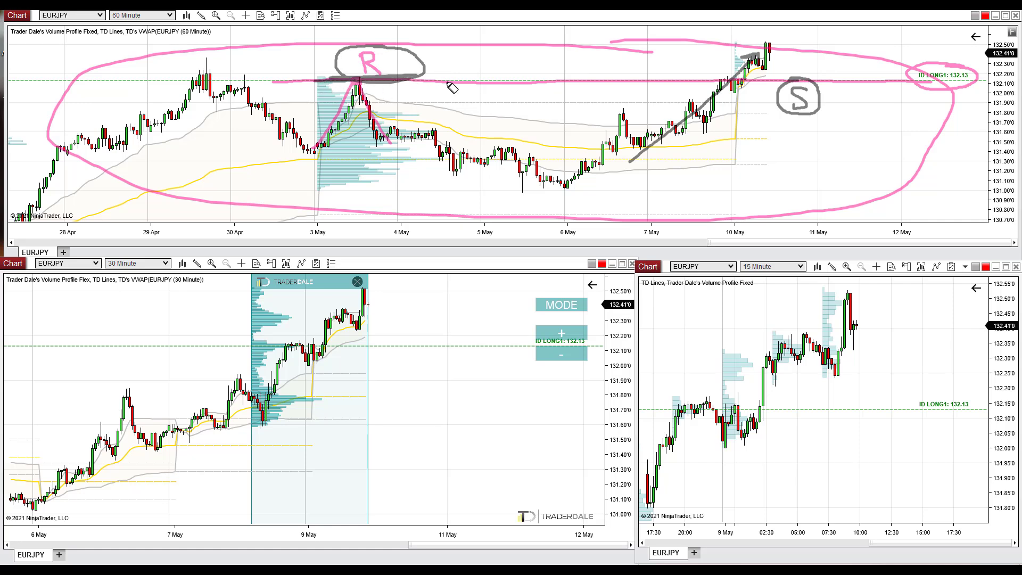
left_click_drag(672, 80, 823, 81)
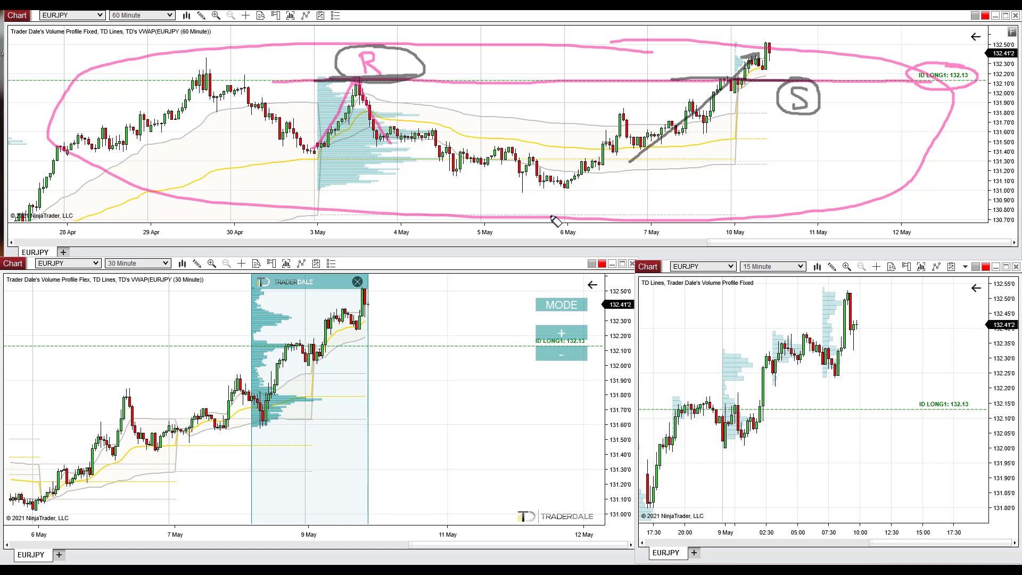
Circle the 132.10–132.20 area on the 30-minute chart, trace 132.10, then clear all markings
mouse_move(287, 334)
left_mouse_down()
mouse_move(242, 341)
mouse_move(306, 367)
mouse_move(266, 341)
left_mouse_up()
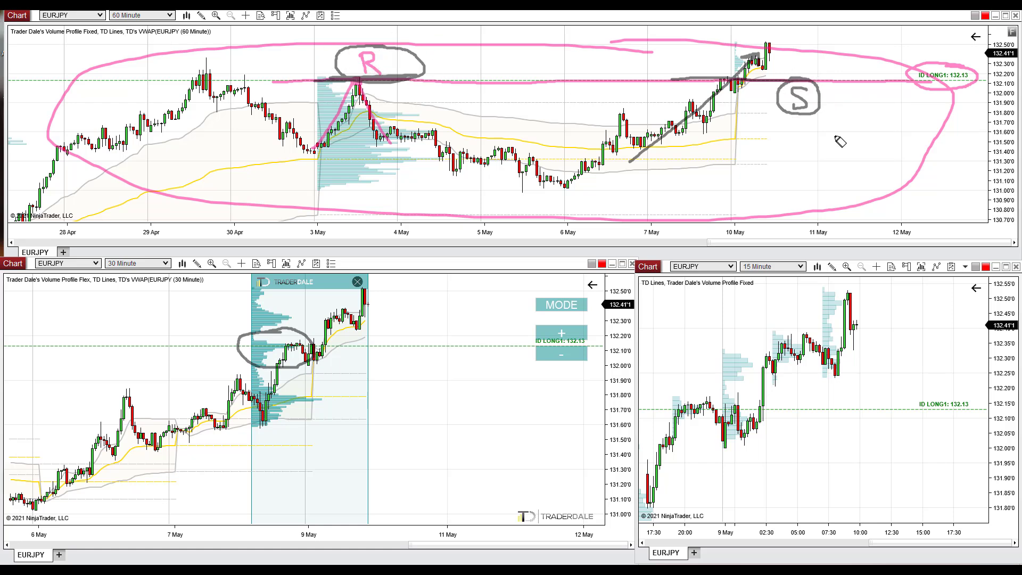
mouse_move(331, 346)
left_mouse_down()
mouse_move(553, 351)
mouse_move(349, 356)
mouse_move(532, 353)
mouse_move(497, 358)
left_mouse_up()
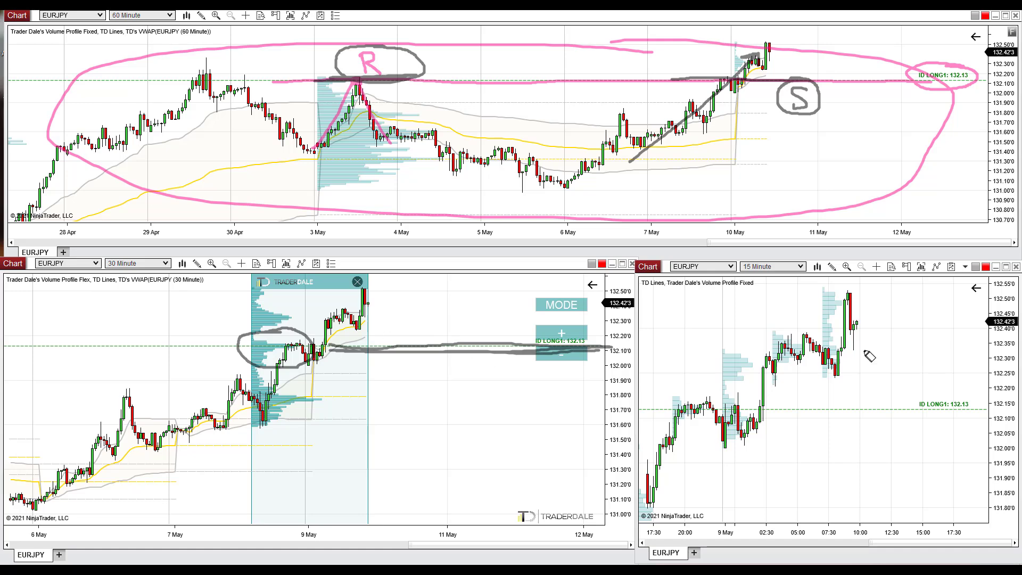
key("Escape")
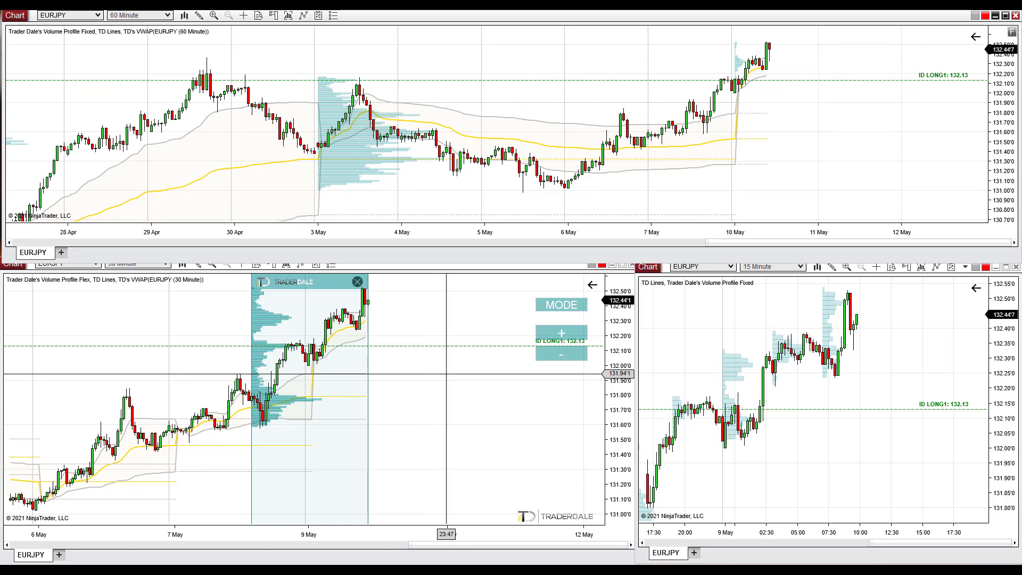
Load AUDJPY into the linked charts by typing the symbol on the chart
type("AUDJPY")
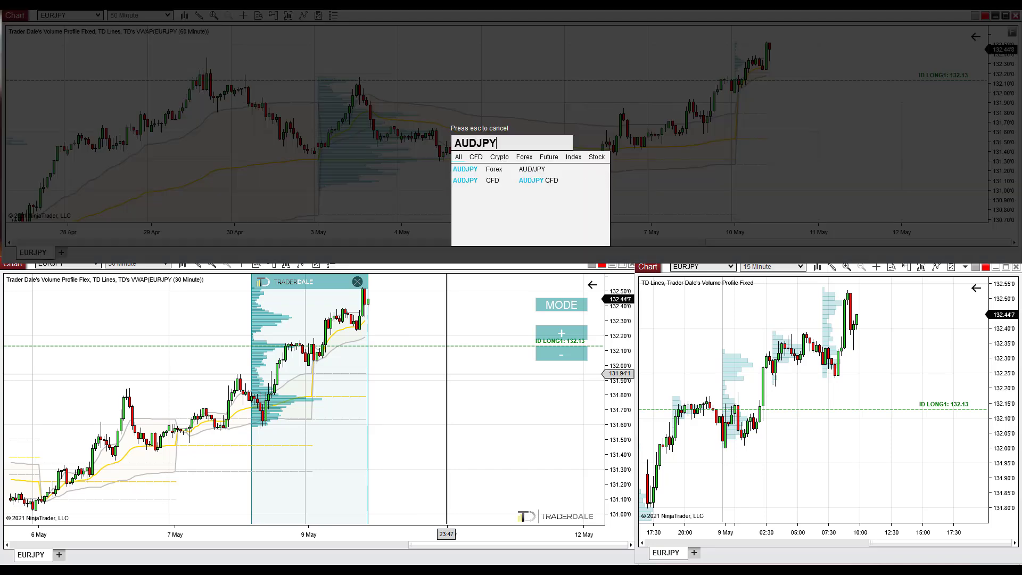
key("Return")
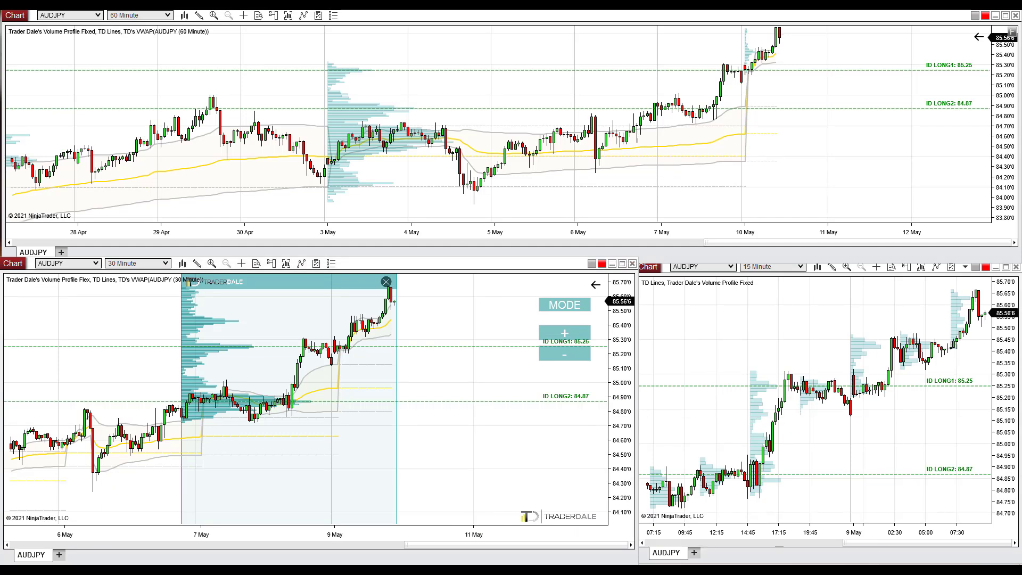
Draw a rising arrow for the 60-minute AUDJPY uptrend and outline the 30-minute profile
left_click_drag(525, 210, 549, 198)
mouse_move(617, 180)
left_mouse_down()
mouse_move(891, 24)
mouse_move(882, 49)
left_mouse_up()
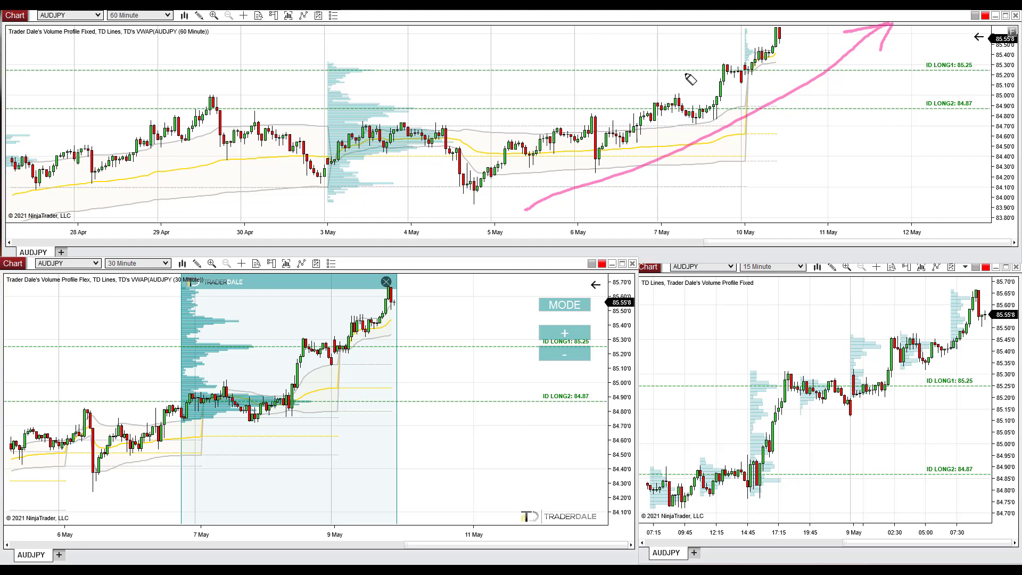
mouse_move(177, 279)
left_mouse_down()
mouse_move(174, 383)
mouse_move(221, 439)
mouse_move(406, 455)
mouse_move(411, 276)
mouse_move(175, 275)
left_mouse_up()
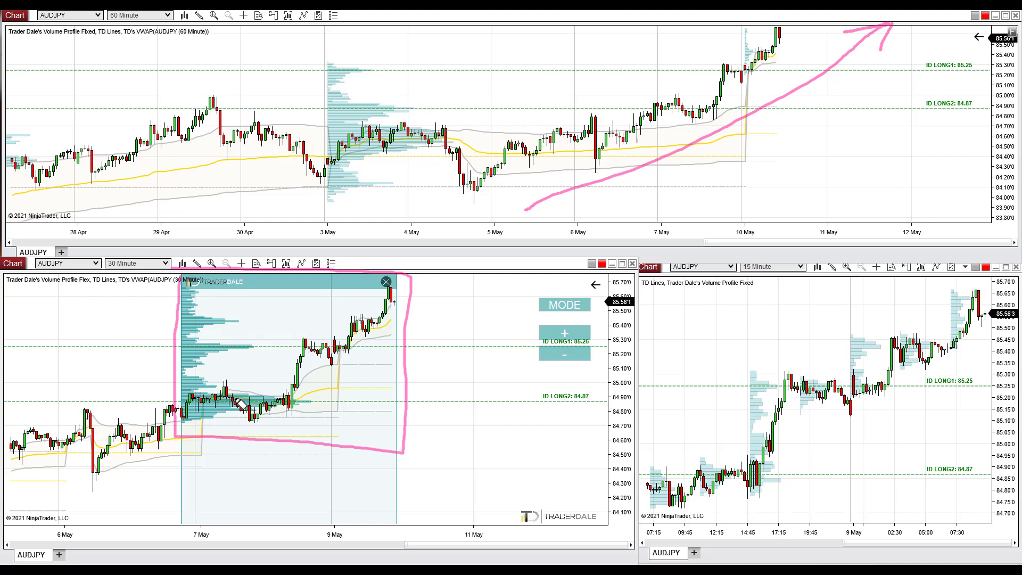
Circle the 85.45 and 85.25 volume nodes, trace 84.87, and arc around the latest candles
mouse_move(213, 311)
left_mouse_down()
mouse_move(219, 329)
mouse_move(229, 311)
left_mouse_up()
mouse_move(207, 352)
left_mouse_down()
mouse_move(192, 361)
mouse_move(219, 344)
left_mouse_up()
mouse_move(229, 394)
left_mouse_down()
mouse_move(318, 403)
mouse_move(298, 392)
left_mouse_up()
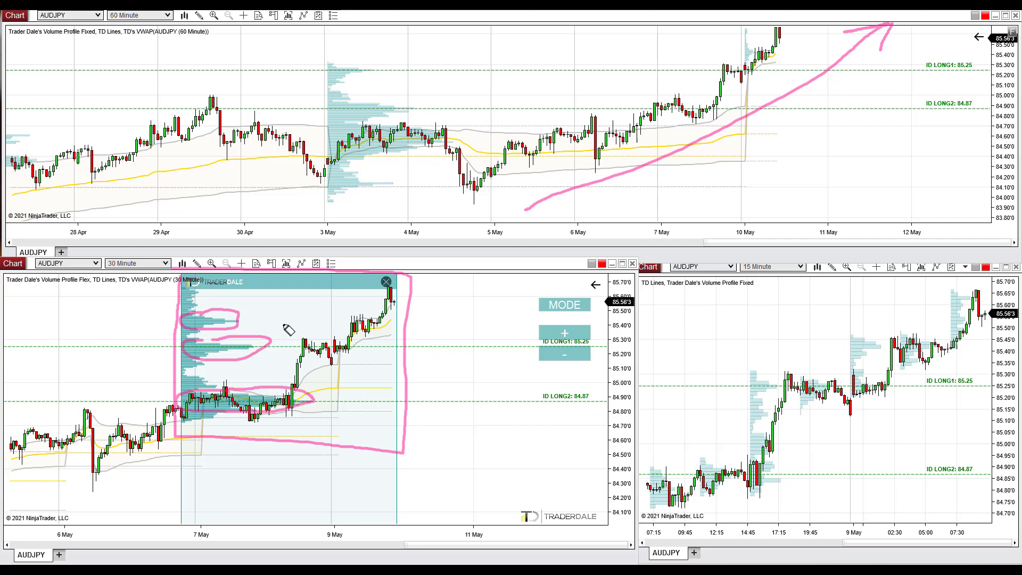
left_click_drag(238, 321, 560, 323)
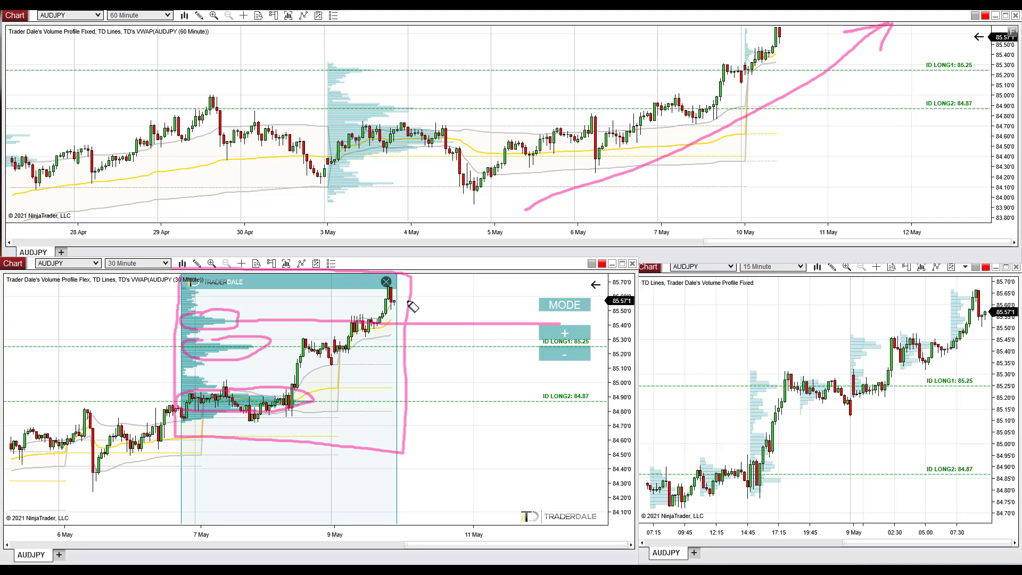
mouse_move(413, 314)
left_mouse_down()
mouse_move(423, 333)
mouse_move(410, 304)
mouse_move(424, 319)
mouse_move(423, 341)
mouse_move(412, 330)
mouse_move(421, 335)
left_mouse_up()
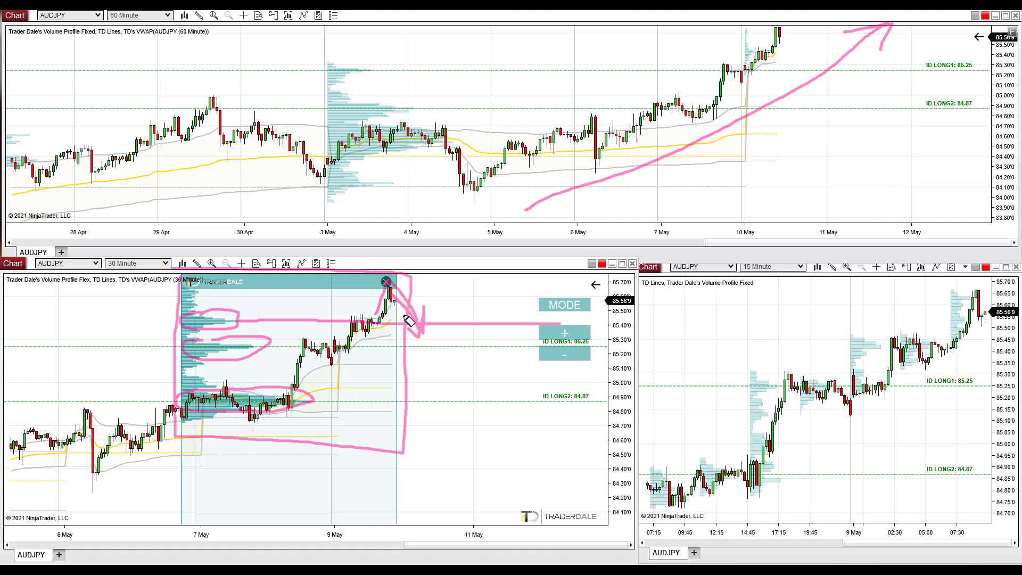
Clear the pink ink, then circle the latest AUDJPY candles and the 85.45 volume node
key("e")
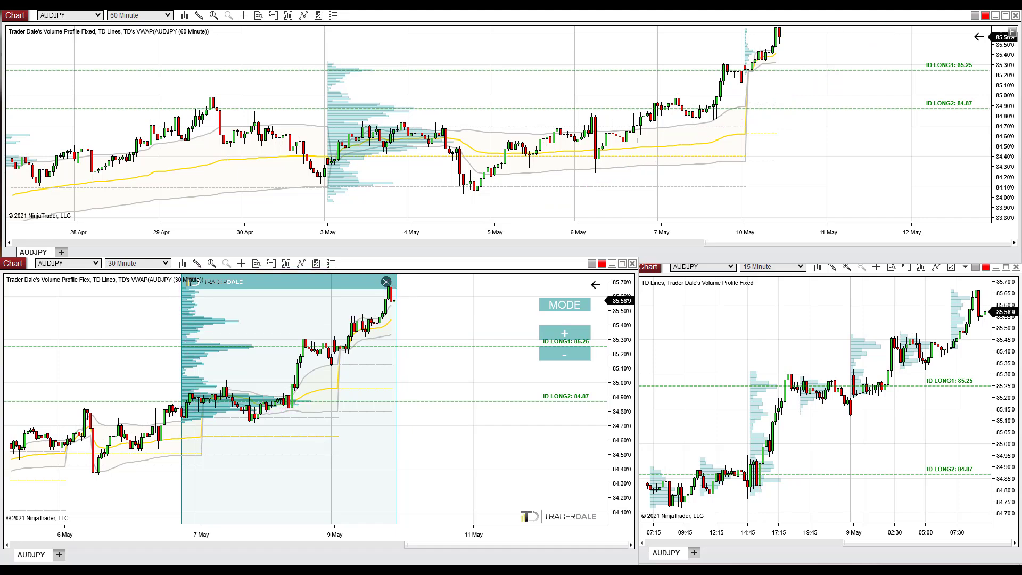
left_click_drag(392, 311, 418, 313)
mouse_move(420, 287)
left_mouse_down()
mouse_move(399, 285)
mouse_move(372, 306)
mouse_move(438, 293)
mouse_move(392, 290)
left_mouse_up()
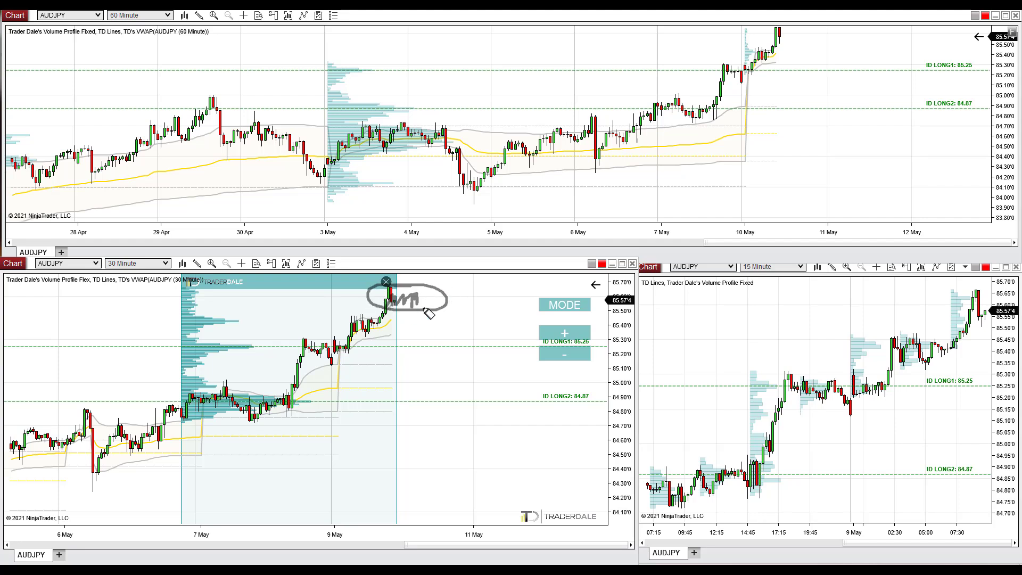
mouse_move(219, 316)
left_mouse_down()
mouse_move(171, 326)
mouse_move(562, 324)
left_mouse_up()
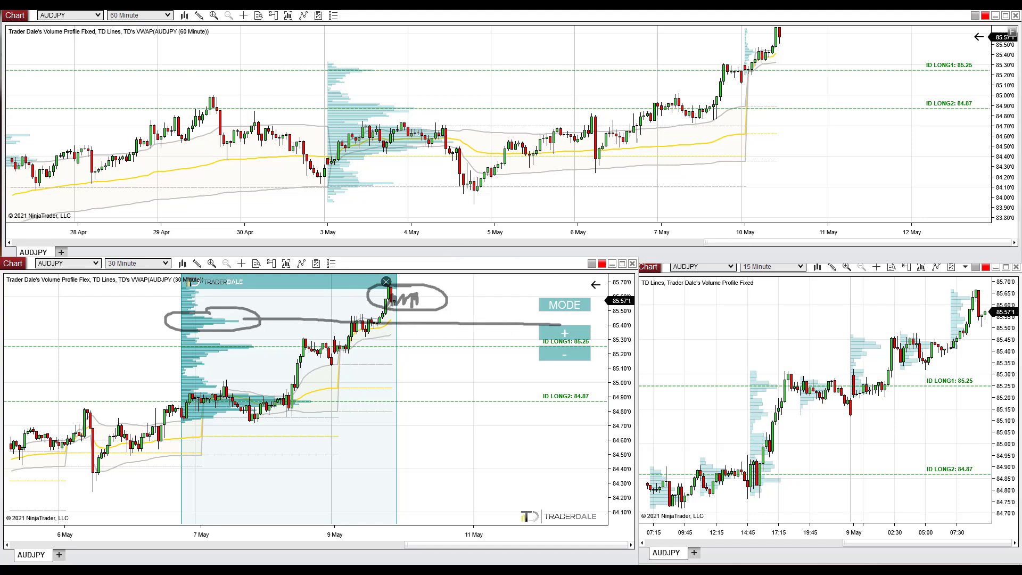
Draw lines along 85.25 and 84.87, circling the ID LONG1/ID LONG2 labels and the volume nodes
key("Escape")
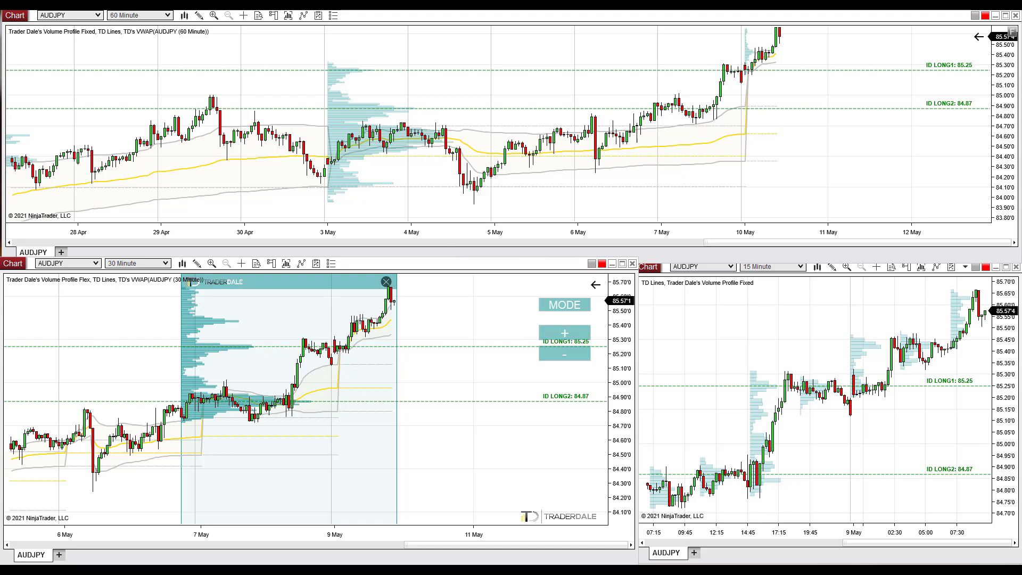
left_click_drag(360, 348, 615, 347)
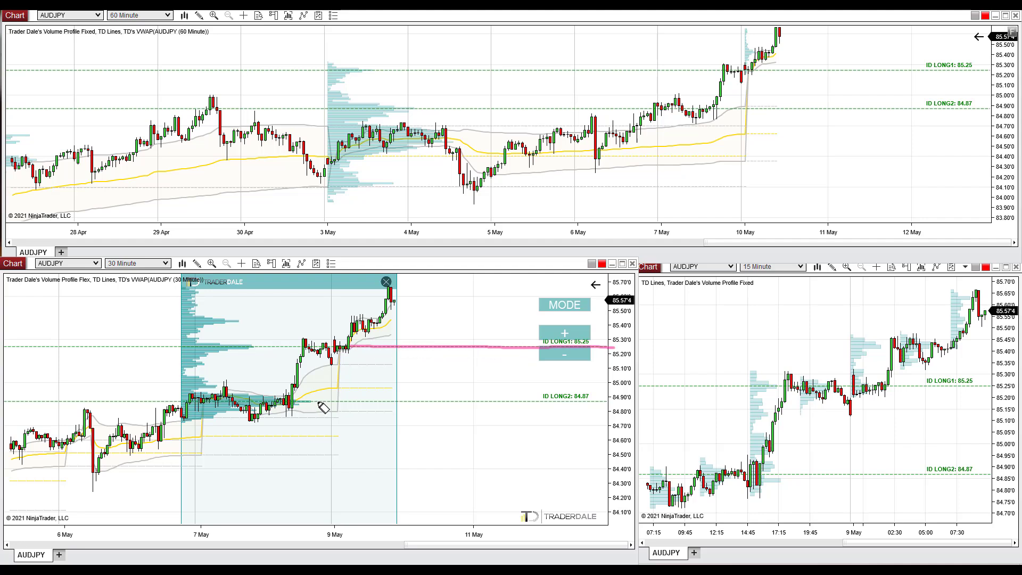
left_click_drag(319, 403, 612, 405)
mouse_move(559, 331)
left_mouse_down()
mouse_move(532, 355)
mouse_move(551, 323)
mouse_move(539, 343)
left_mouse_up()
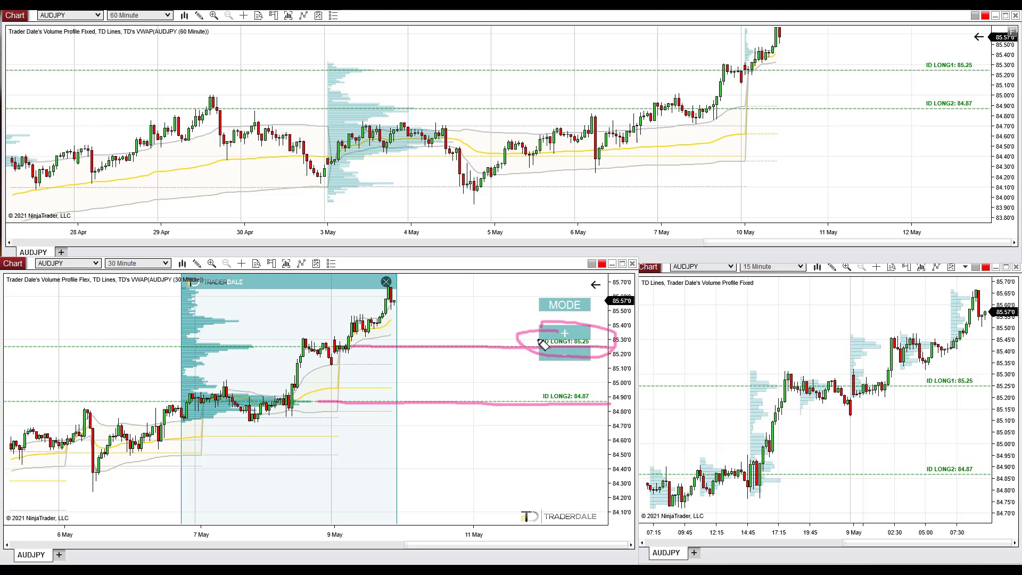
mouse_move(565, 388)
left_mouse_down()
mouse_move(539, 400)
mouse_move(583, 384)
mouse_move(546, 400)
left_mouse_up()
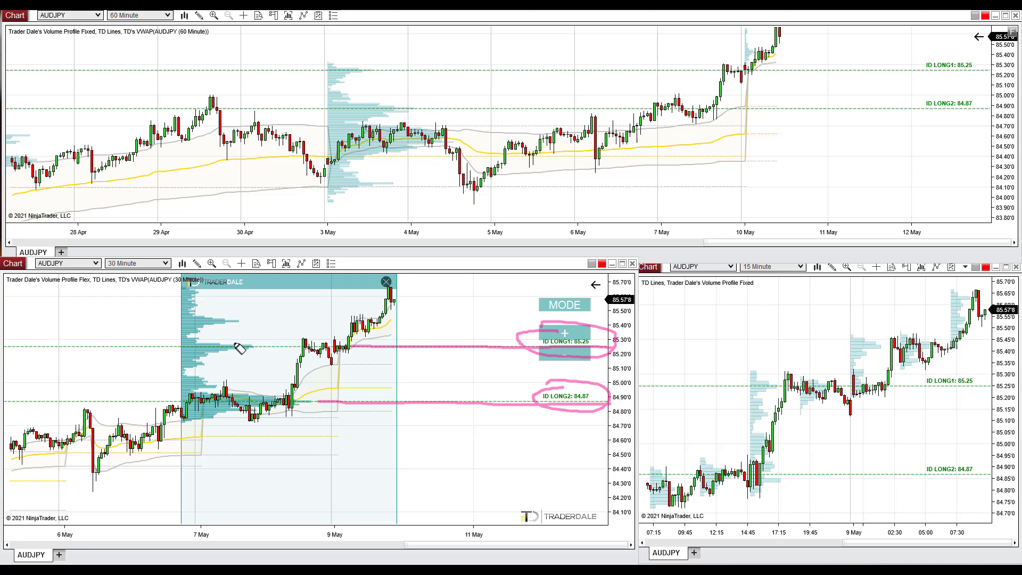
mouse_move(198, 342)
left_mouse_down()
mouse_move(280, 354)
mouse_move(200, 335)
left_mouse_up()
mouse_move(263, 390)
left_mouse_down()
mouse_move(180, 410)
mouse_move(335, 406)
mouse_move(232, 387)
left_mouse_up()
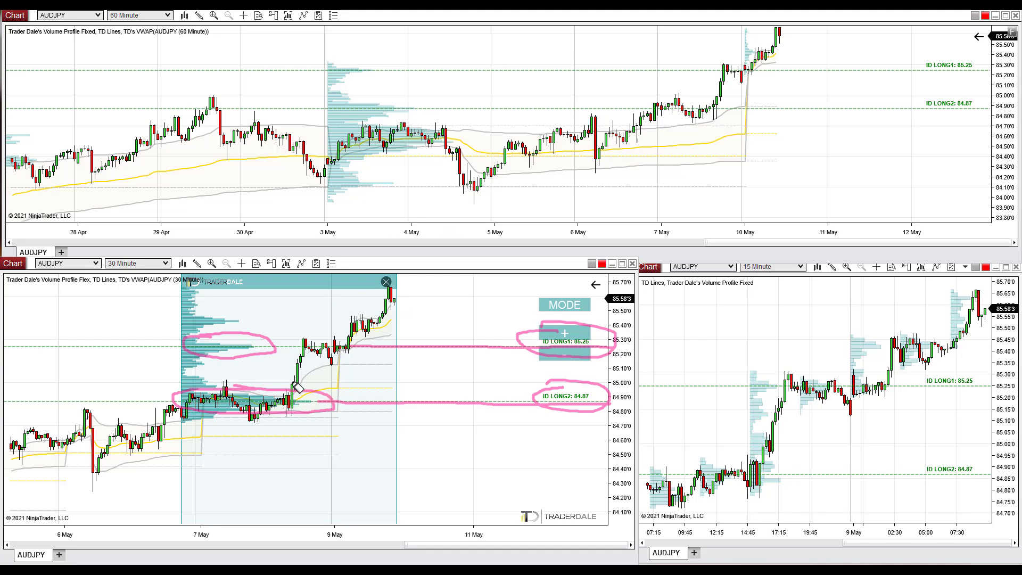
Draw an arrow up past the last candle and retrace the upper and lower circled volume zones
mouse_move(296, 406)
left_mouse_down()
mouse_move(394, 296)
mouse_move(435, 283)
mouse_move(414, 309)
left_mouse_up()
mouse_move(196, 345)
left_mouse_down()
mouse_move(242, 330)
mouse_move(213, 329)
left_mouse_up()
mouse_move(205, 396)
left_mouse_down()
mouse_move(184, 412)
mouse_move(327, 416)
mouse_move(240, 385)
mouse_move(284, 393)
left_mouse_up()
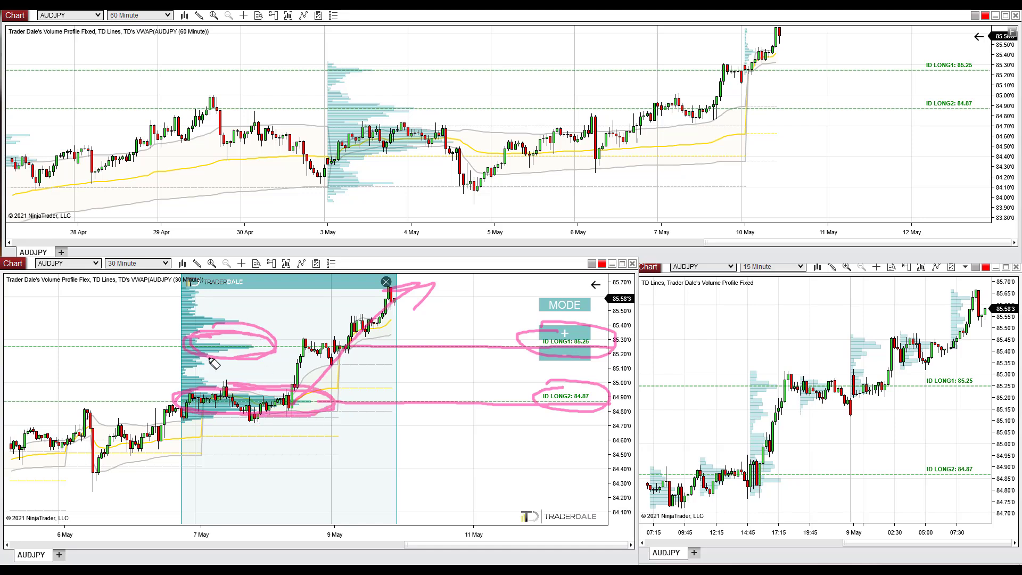
left_click_drag(189, 353, 226, 338)
left_click_drag(261, 419, 326, 394)
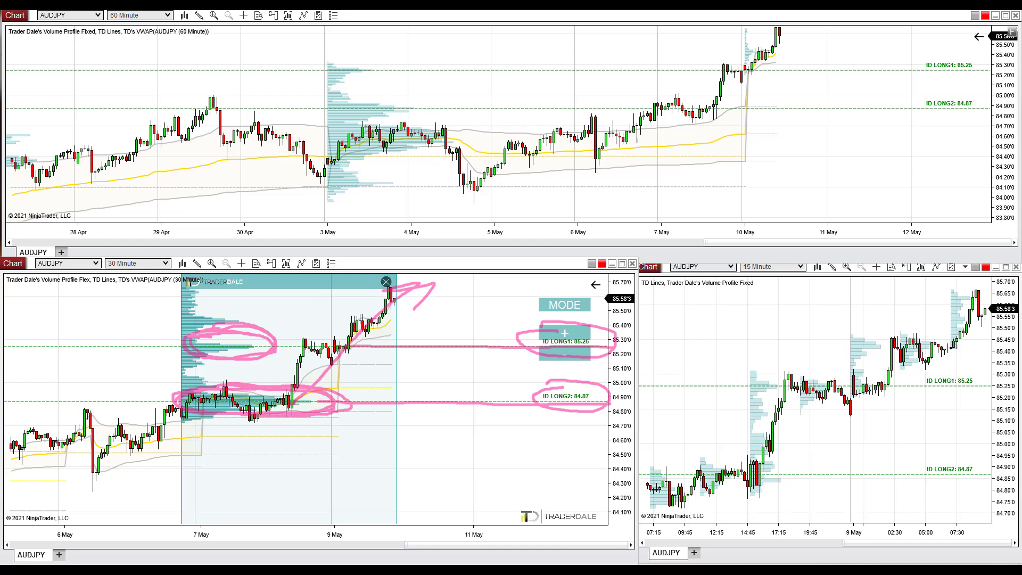
Sketch pullbacks bouncing off ID LONG1 (85.25) and ID LONG2 (84.87), underline both, then clear the ink
mouse_move(438, 288)
left_mouse_down()
mouse_move(474, 349)
mouse_move(503, 290)
mouse_move(507, 314)
left_mouse_up()
mouse_move(489, 362)
left_mouse_down()
mouse_move(517, 411)
mouse_move(543, 366)
mouse_move(523, 368)
left_mouse_up()
mouse_move(495, 405)
left_mouse_down()
mouse_move(556, 406)
mouse_move(449, 405)
left_mouse_up()
left_click_drag(432, 347, 519, 350)
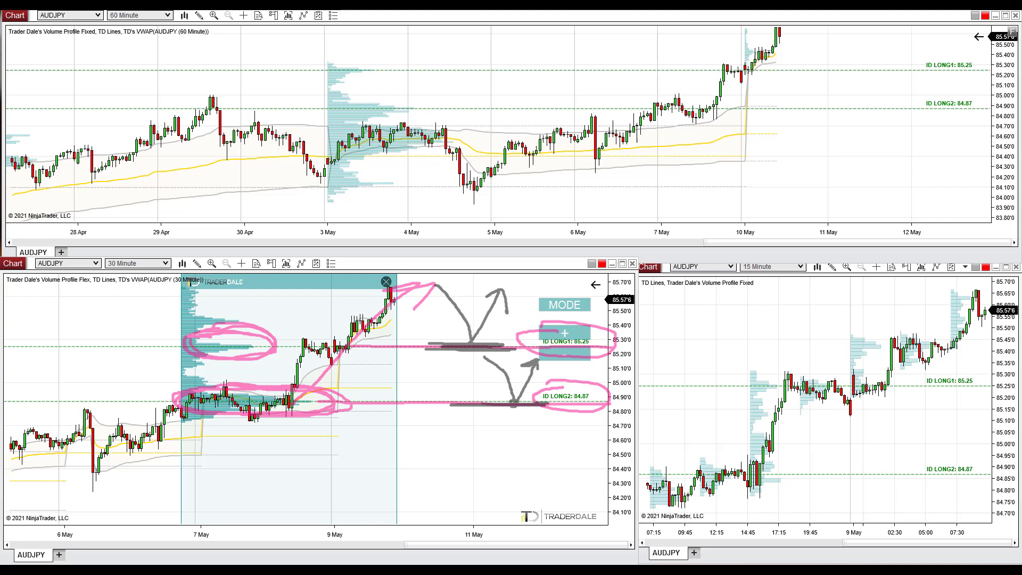
key("Escape")
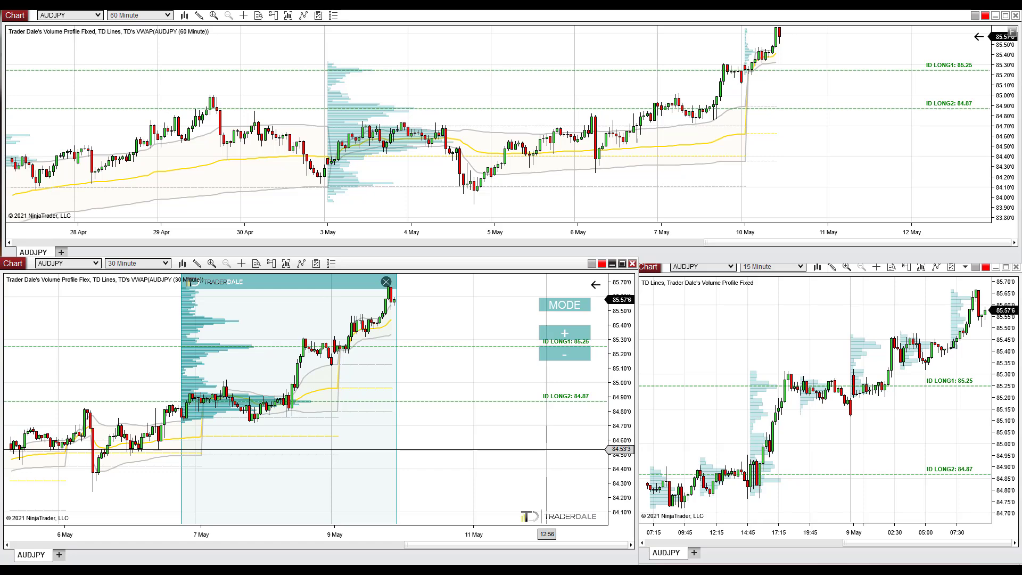
Load NZDJPY into the linked charts and circle the 60-minute chart
type("NZDJPY")
key("Return")
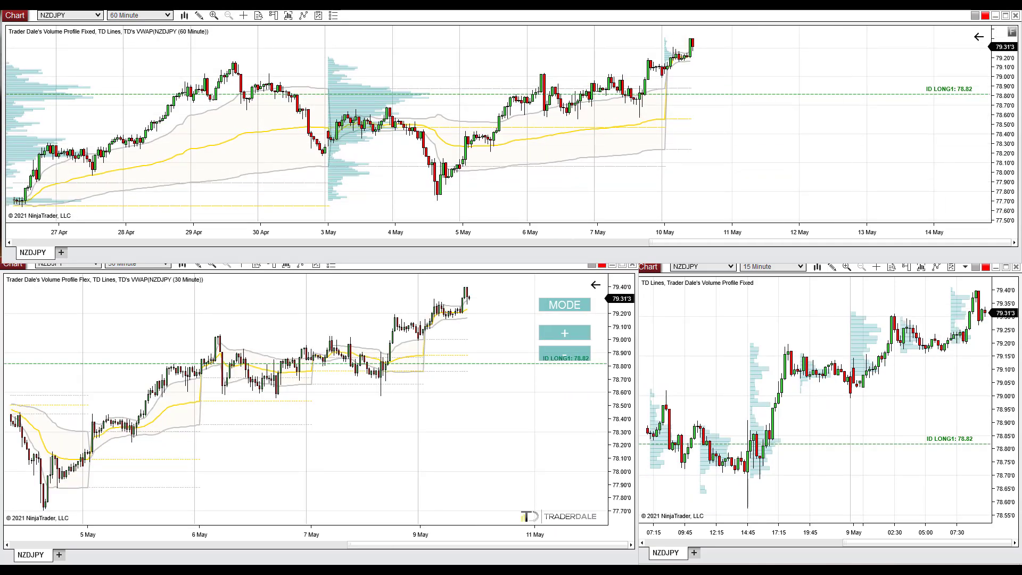
mouse_move(667, 45)
left_mouse_down()
mouse_move(230, 68)
mouse_move(592, 212)
mouse_move(688, 29)
mouse_move(592, 27)
left_mouse_up()
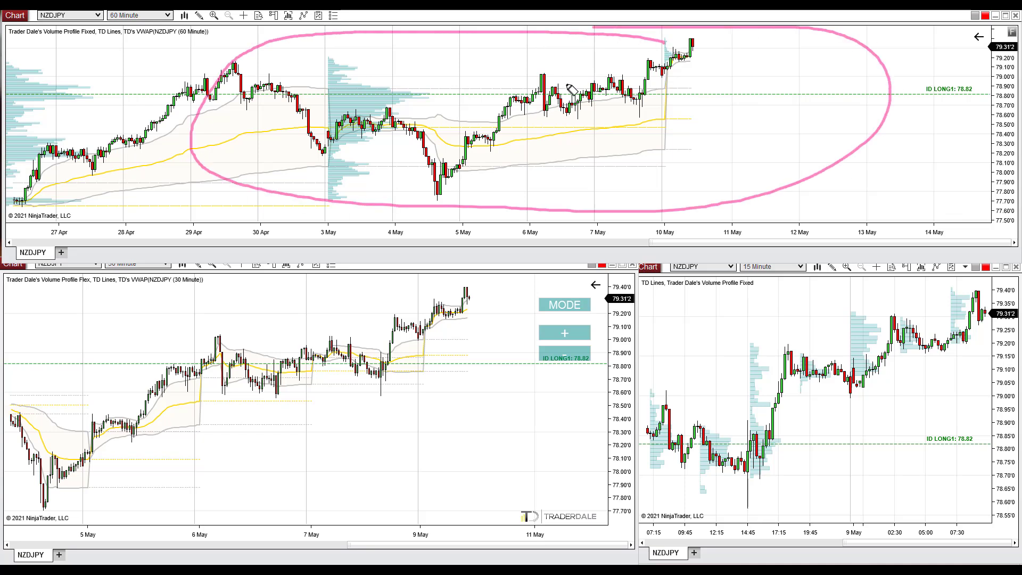
Box the 3 May profile and the week's candles, trace the 78.82 level and write 'W.POC'
mouse_move(326, 54)
left_mouse_down()
mouse_move(326, 175)
mouse_move(348, 208)
mouse_move(459, 218)
mouse_move(461, 87)
mouse_move(333, 53)
left_mouse_up()
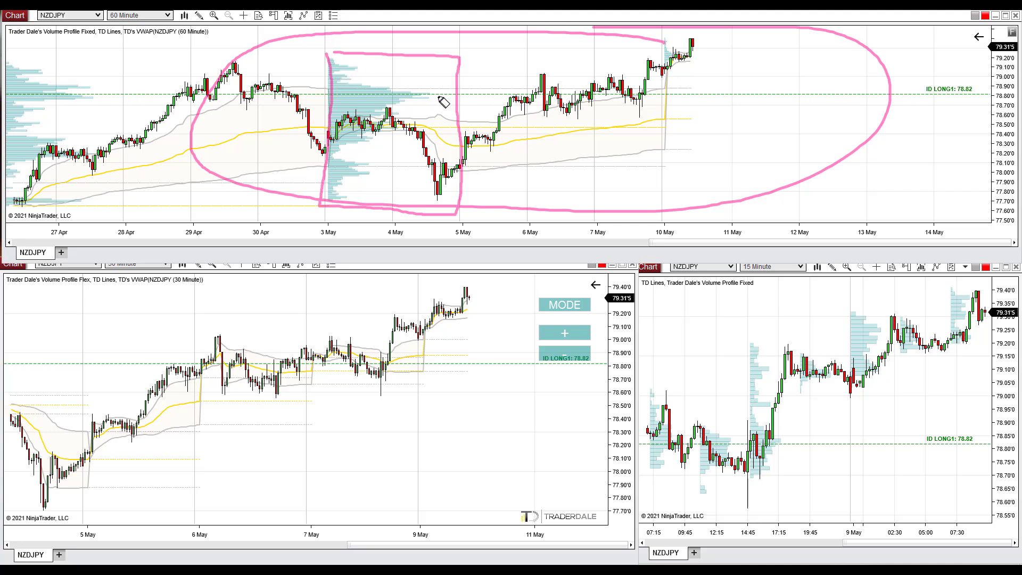
mouse_move(446, 97)
left_mouse_down()
mouse_move(904, 97)
mouse_move(955, 79)
left_mouse_up()
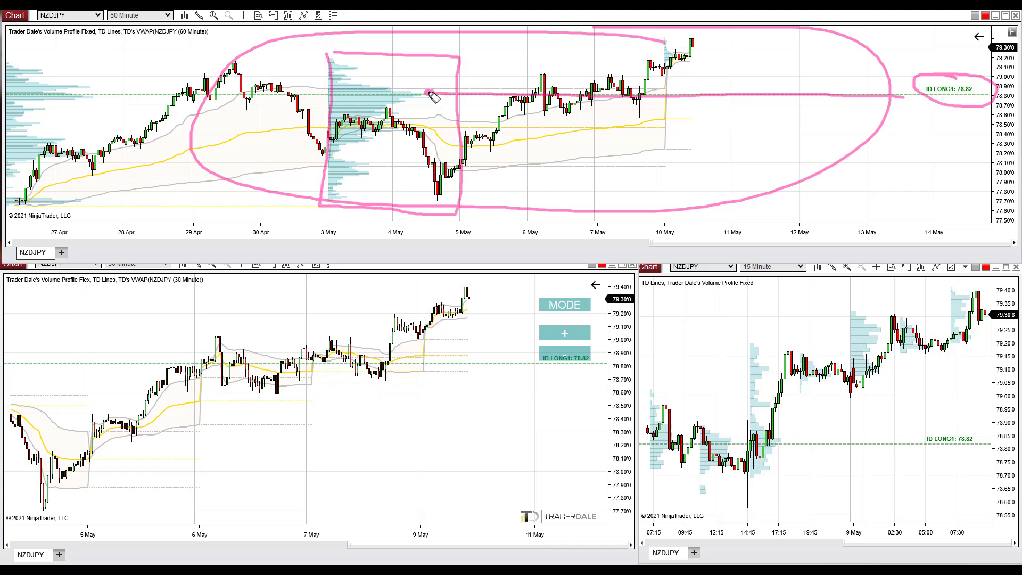
mouse_move(330, 44)
left_mouse_down()
mouse_move(628, 38)
mouse_move(655, 137)
mouse_move(506, 213)
mouse_move(342, 206)
mouse_move(331, 45)
mouse_move(335, 206)
left_mouse_up()
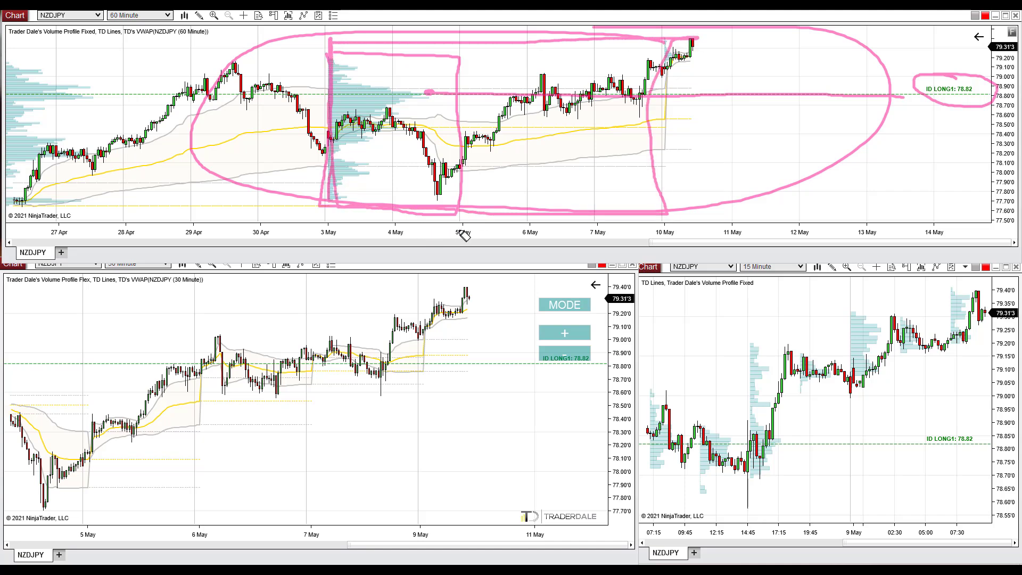
mouse_move(475, 59)
left_mouse_down()
mouse_move(497, 60)
mouse_move(513, 76)
mouse_move(542, 57)
mouse_move(591, 84)
mouse_move(644, 84)
mouse_move(511, 113)
mouse_move(524, 88)
mouse_move(556, 108)
mouse_move(646, 91)
mouse_move(634, 101)
left_mouse_up()
left_click(503, 68)
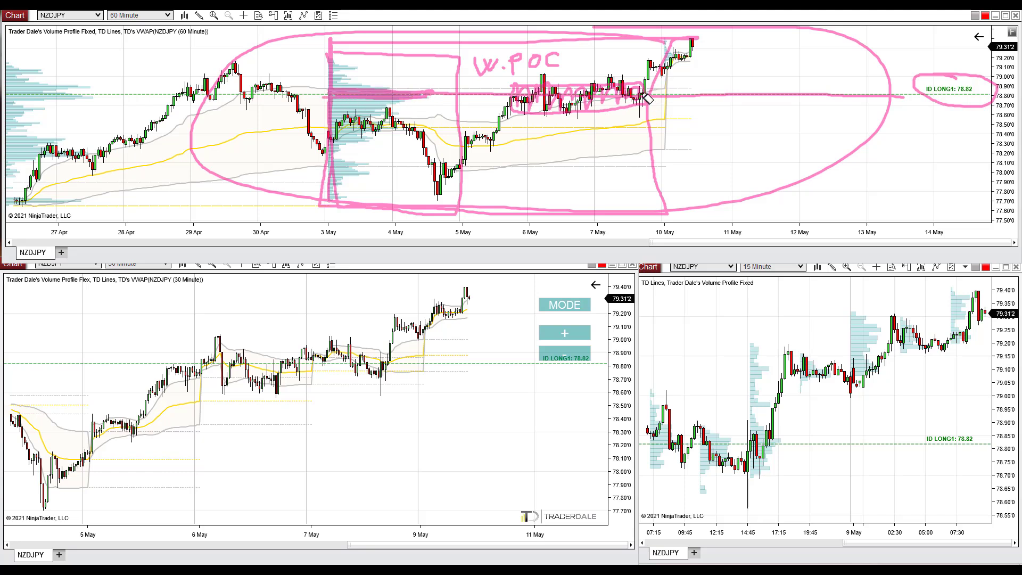
Sketch a rising arrow from 10 May, a pullback to 78.82 and a bounce, marking the entry level
mouse_move(642, 98)
left_mouse_down()
mouse_move(725, 42)
mouse_move(724, 61)
left_mouse_up()
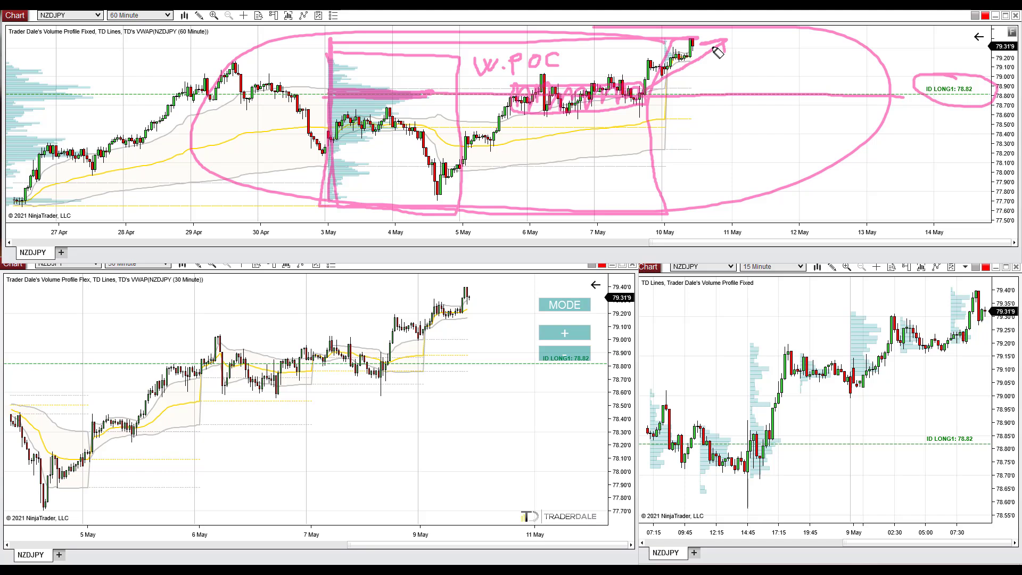
mouse_move(635, 88)
left_mouse_down()
mouse_move(586, 87)
mouse_move(543, 113)
mouse_move(572, 88)
left_mouse_up()
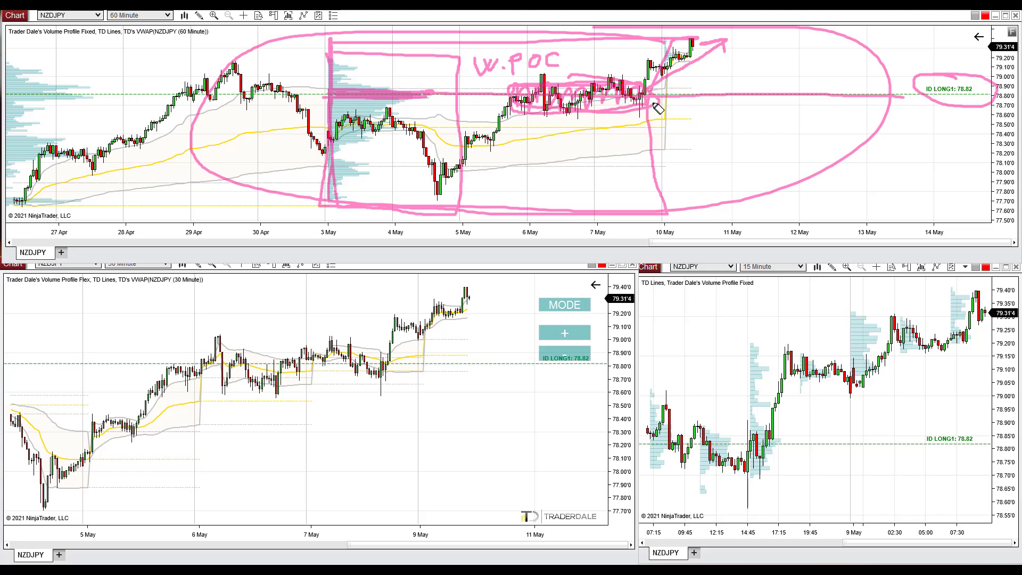
left_click_drag(721, 43, 724, 51)
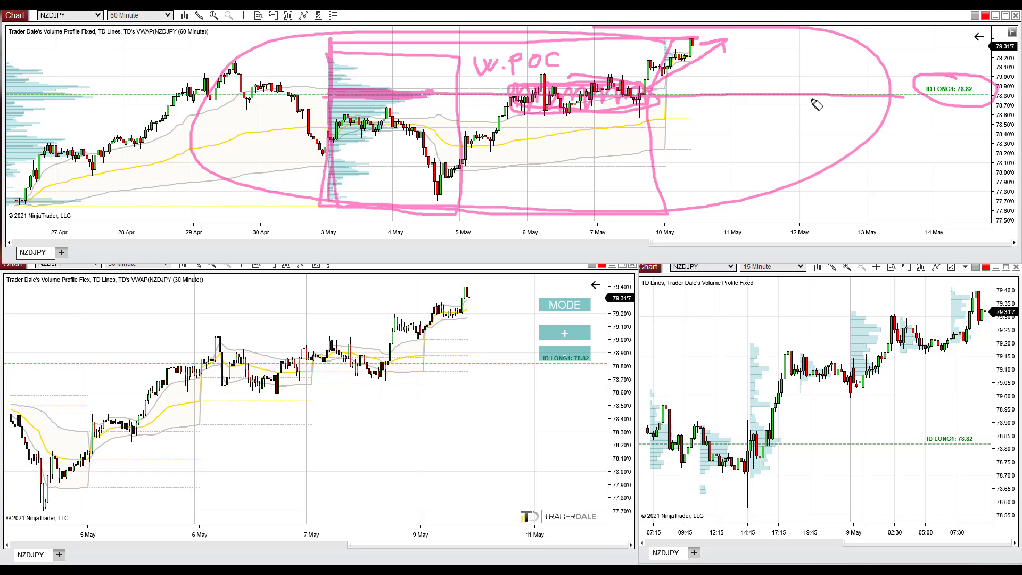
mouse_move(732, 49)
left_mouse_down()
mouse_move(761, 63)
mouse_move(778, 94)
left_mouse_up()
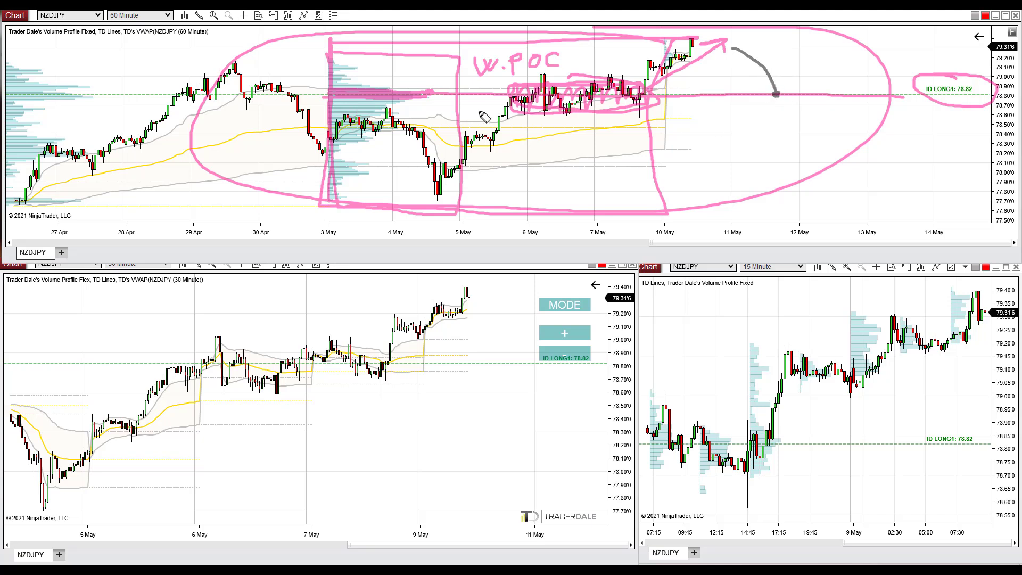
mouse_move(331, 90)
left_mouse_down()
mouse_move(438, 90)
mouse_move(449, 104)
mouse_move(331, 95)
left_mouse_up()
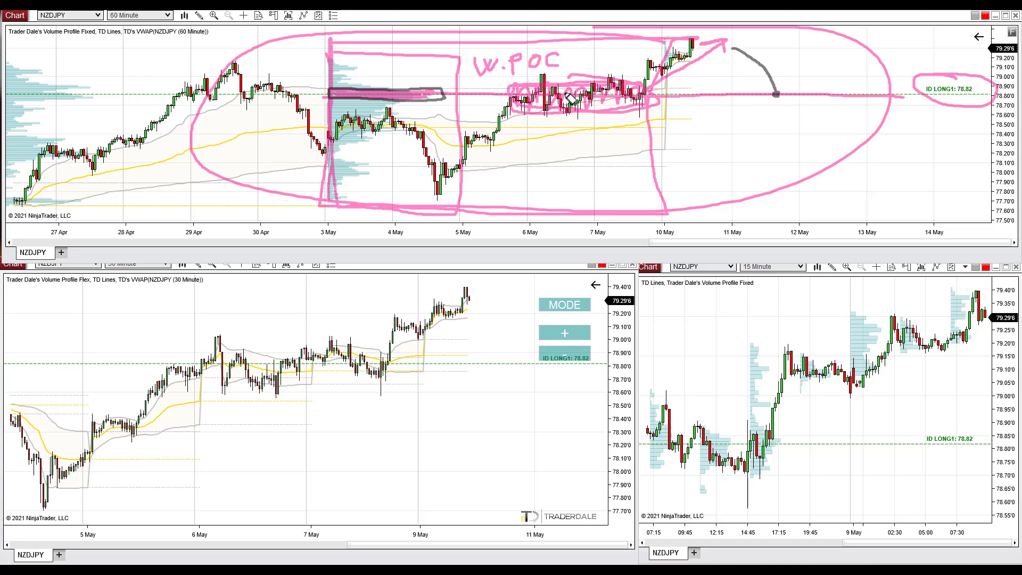
mouse_move(777, 97)
left_mouse_down()
mouse_move(804, 63)
mouse_move(798, 53)
mouse_move(818, 61)
left_mouse_up()
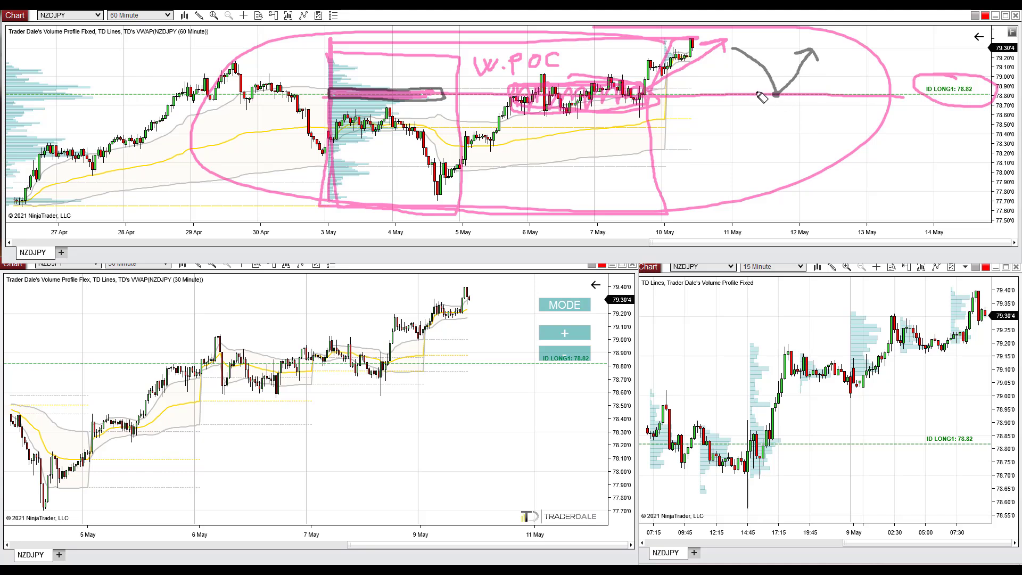
mouse_move(769, 98)
left_mouse_down()
mouse_move(747, 95)
mouse_move(809, 95)
mouse_move(807, 132)
mouse_move(773, 136)
left_mouse_up()
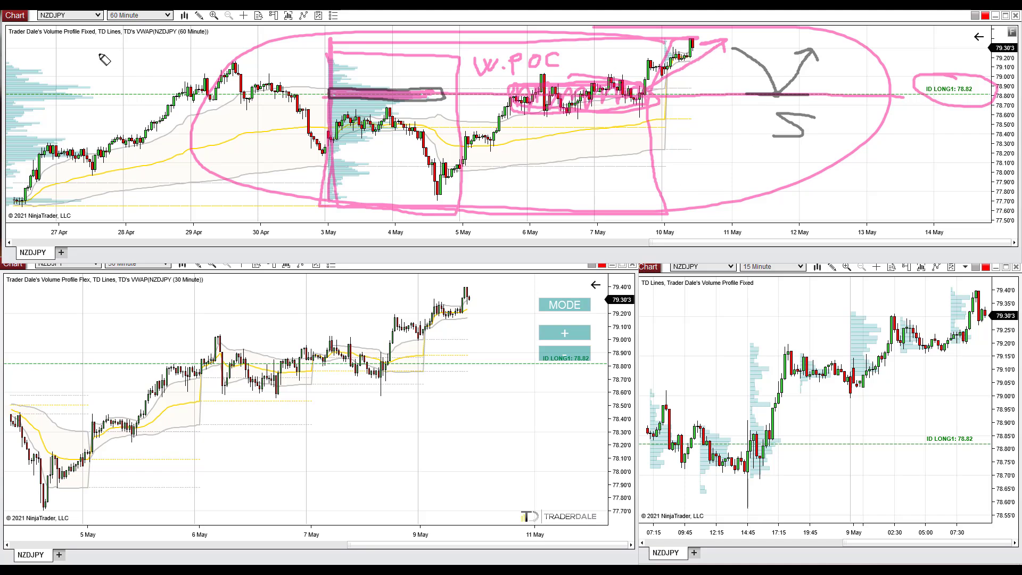
Sketch a V-dip over 7–10 May with dashed levels near 78.62 and 79.00, then erase the ink
left_click_drag(157, 26, 120, 30)
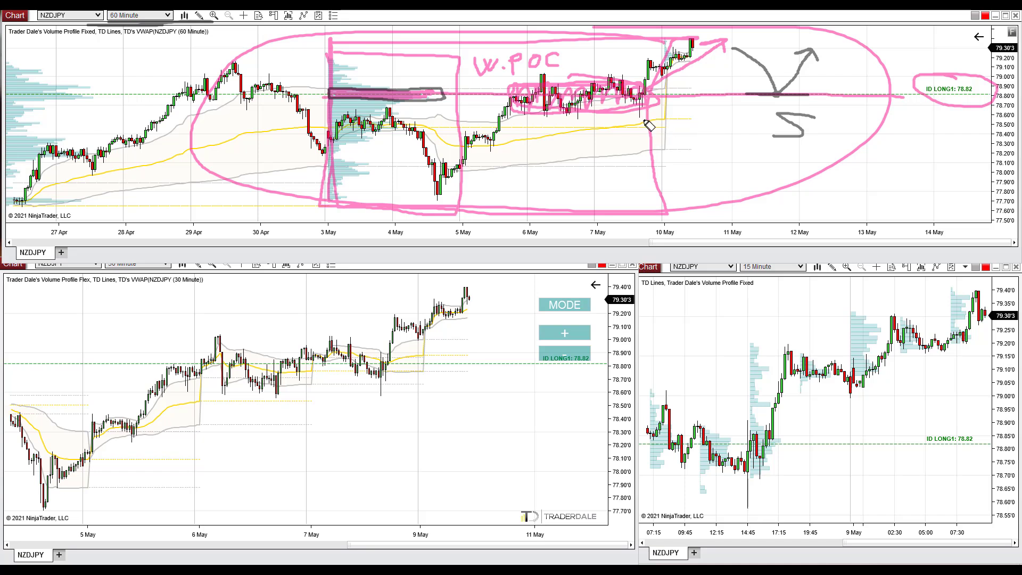
mouse_move(620, 80)
left_mouse_down()
mouse_move(639, 115)
mouse_move(646, 89)
mouse_move(688, 40)
left_mouse_up()
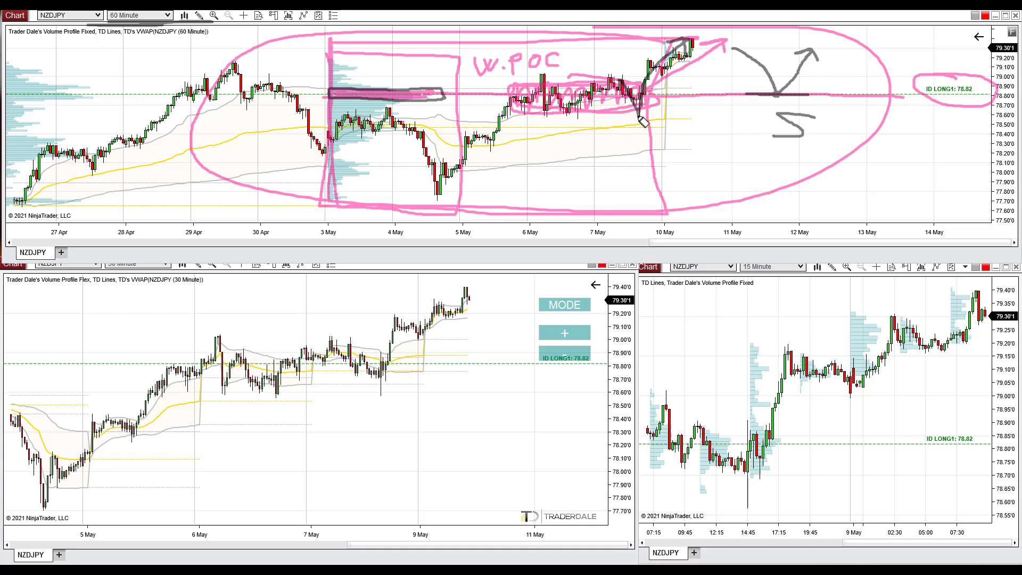
left_click_drag(613, 116, 734, 117)
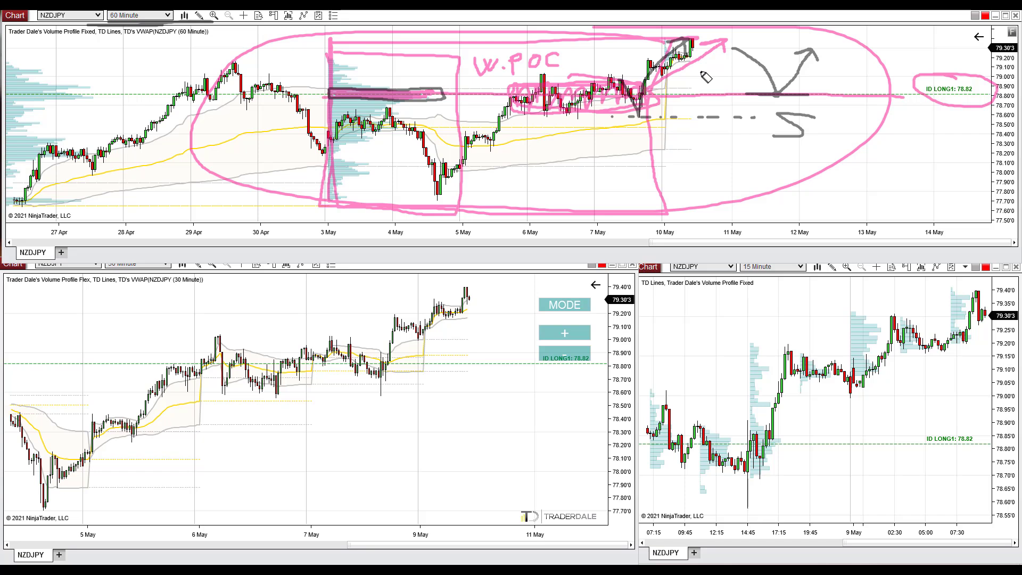
left_click_drag(701, 70, 819, 71)
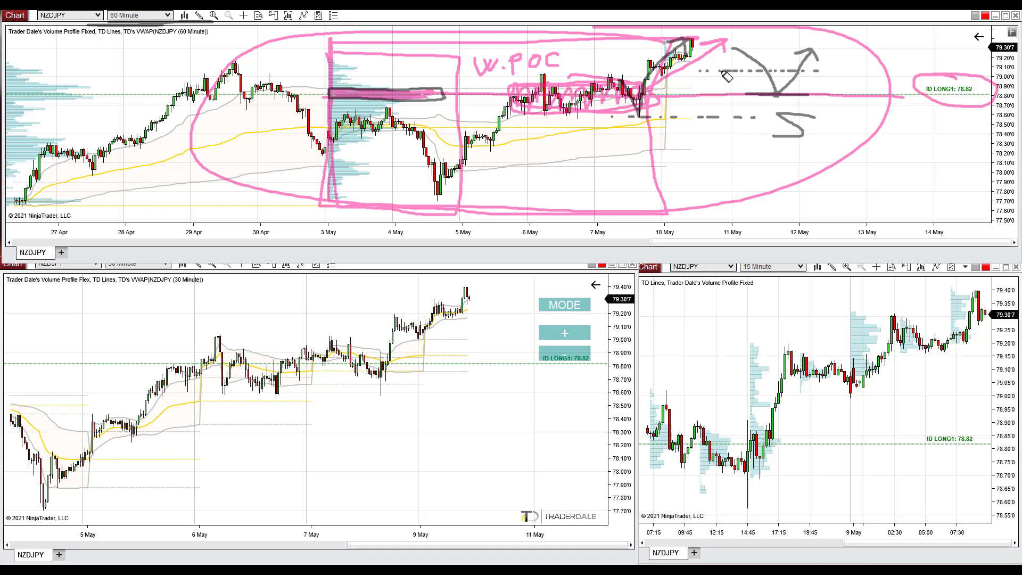
left_click_drag(829, 71, 858, 71)
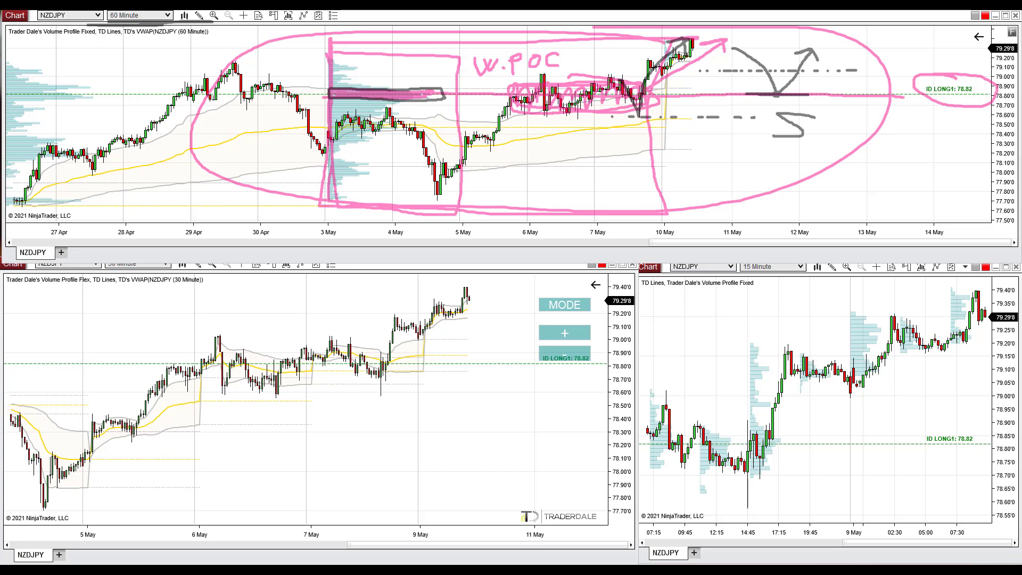
key("e")
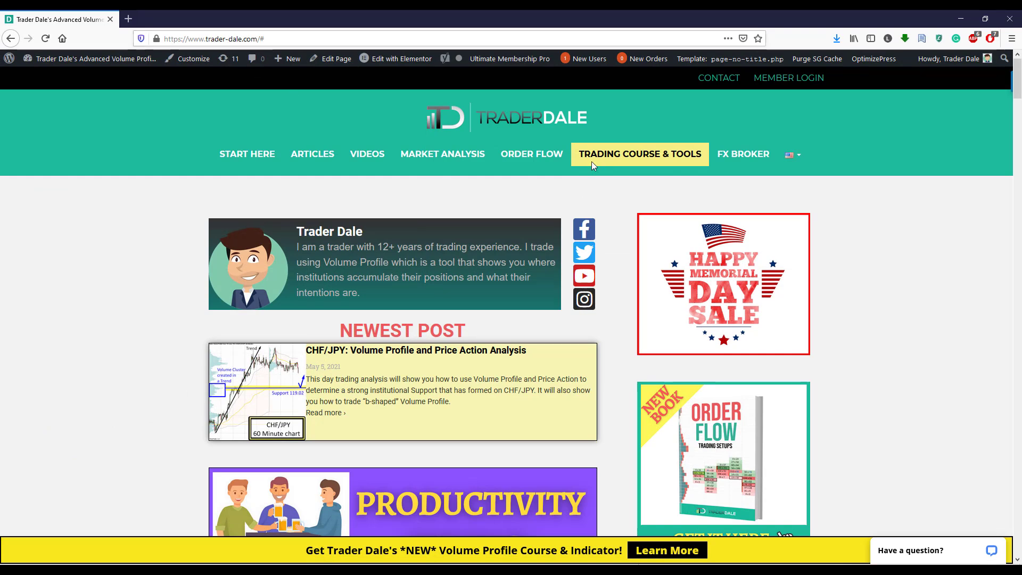
Open the Trading Course & Tools page and underline the ELITE PACK (RECOMMENDED) heading
left_click(634, 158)
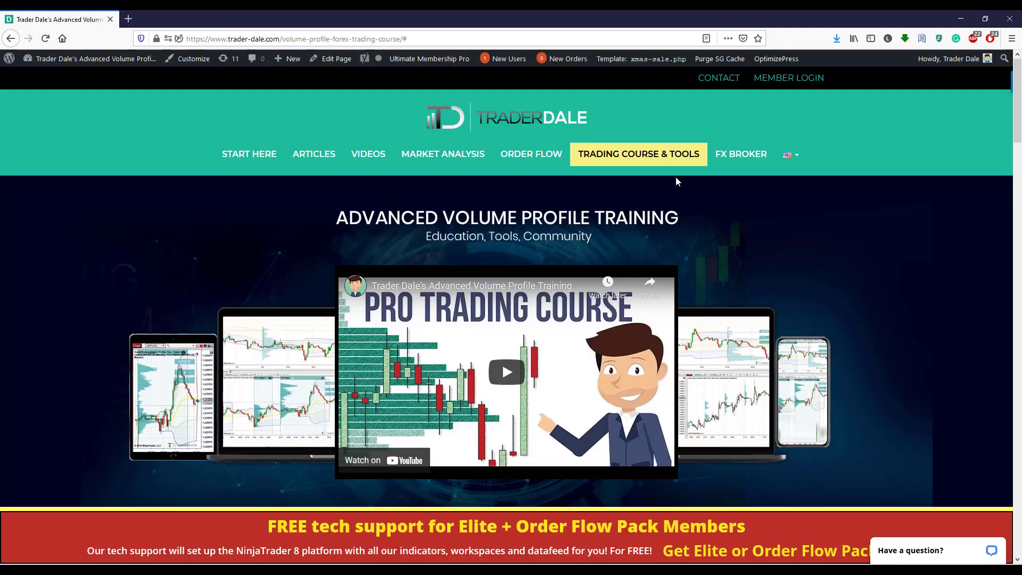
scroll(676, 177, "down", 15)
scroll(679, 176, "down", 8)
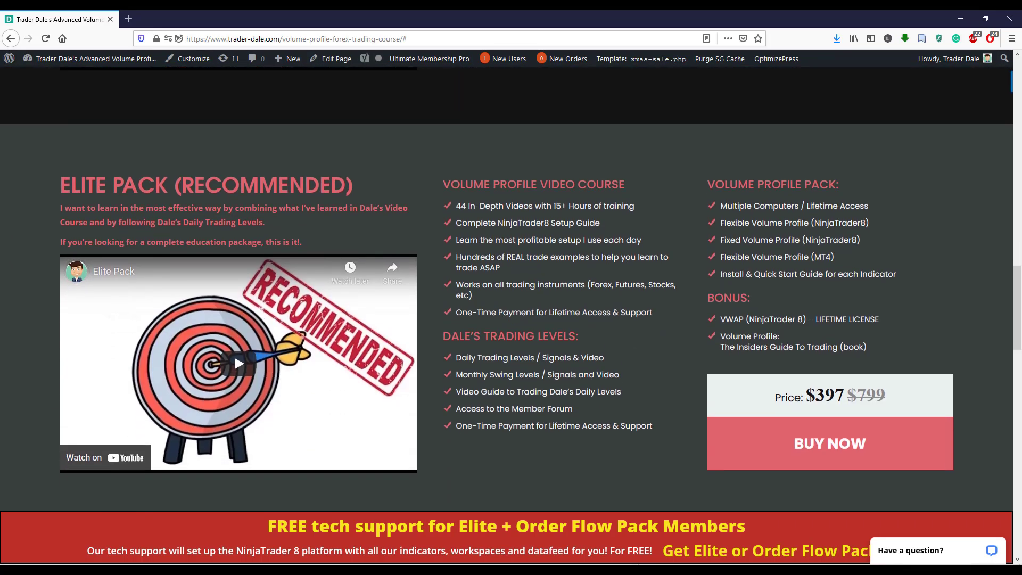
left_click_drag(48, 201, 376, 203)
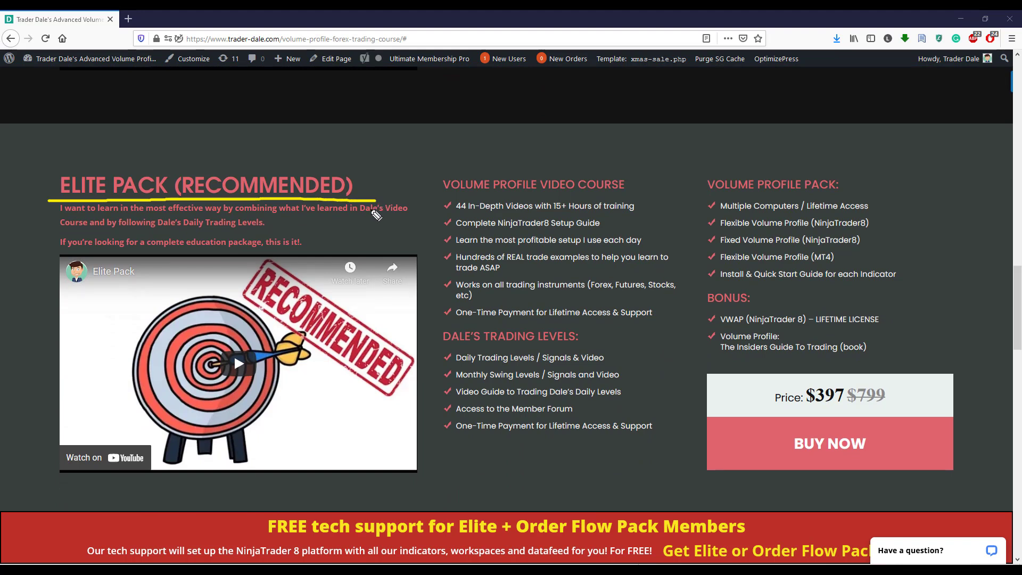
Underline the Video Course heading, 15+ Hours of training, Dale's Trading Levels, daily signals and monthly swing levels
left_click_drag(434, 196, 633, 196)
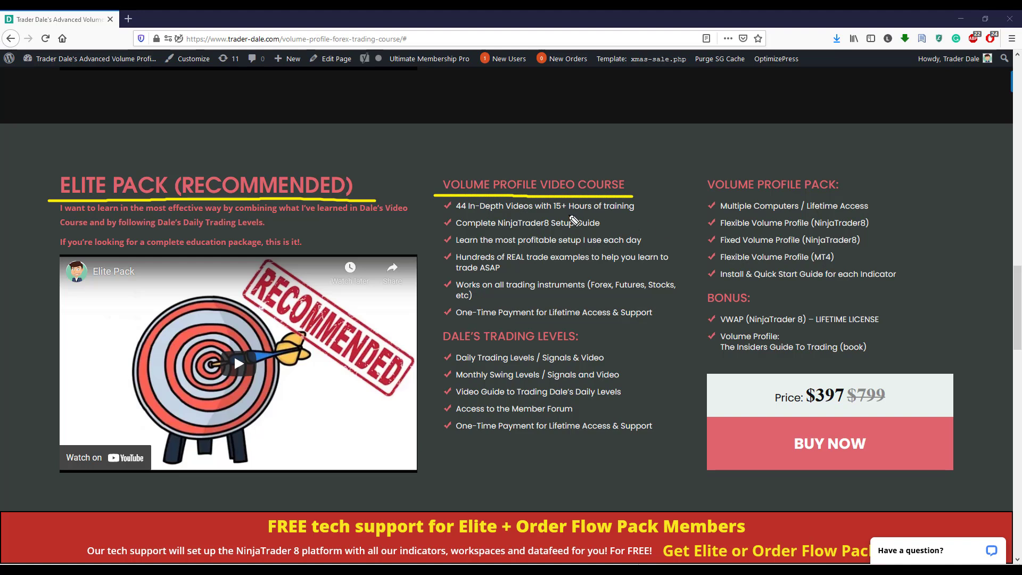
left_click_drag(548, 214, 650, 217)
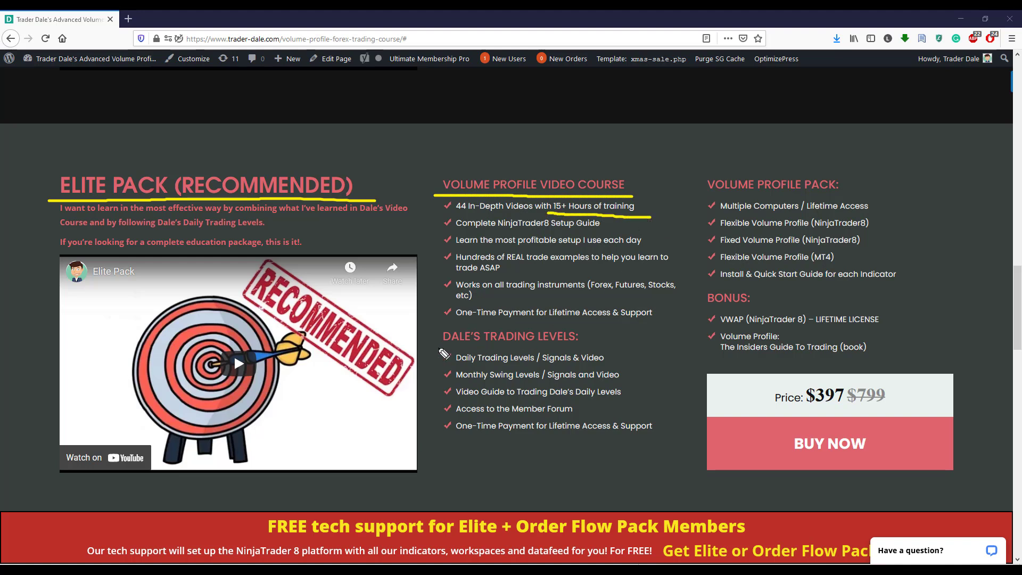
left_click_drag(437, 352, 605, 352)
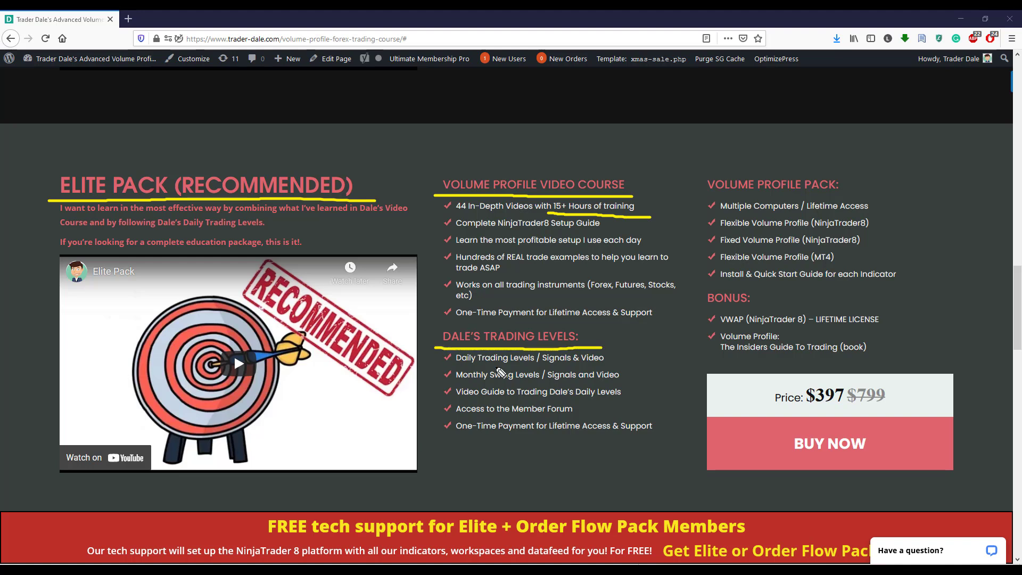
left_click_drag(450, 366, 550, 368)
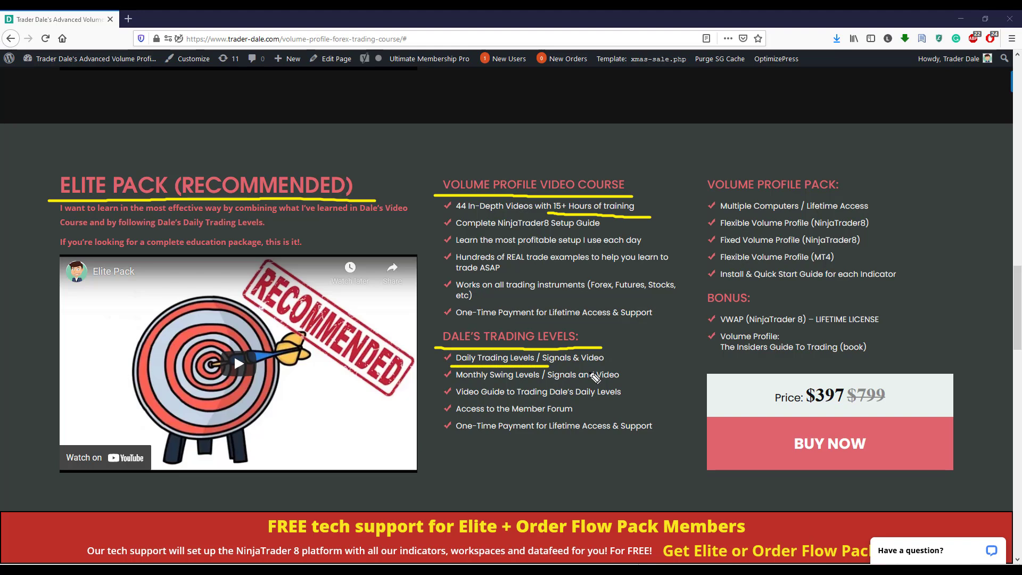
left_click_drag(459, 381, 543, 381)
Underline the Volume Profile Pack's NinjaTrader8 and MT4 items, the BONUS heading and VWAP license, and dot the book bonus
left_click_drag(698, 197, 872, 195)
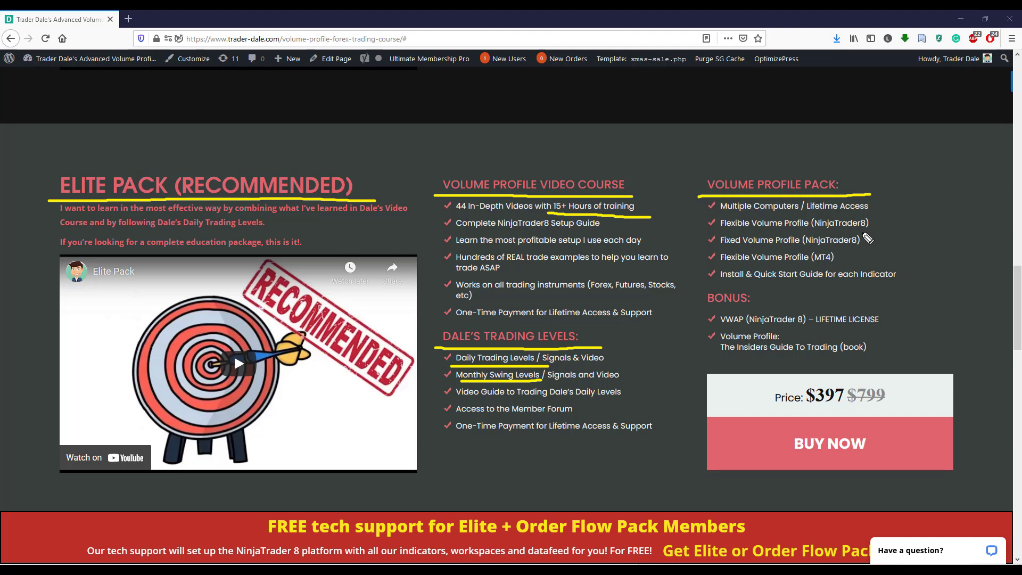
mouse_move(809, 231)
left_mouse_down()
mouse_move(906, 230)
mouse_move(836, 247)
mouse_move(886, 246)
left_mouse_up()
left_click_drag(805, 264, 850, 264)
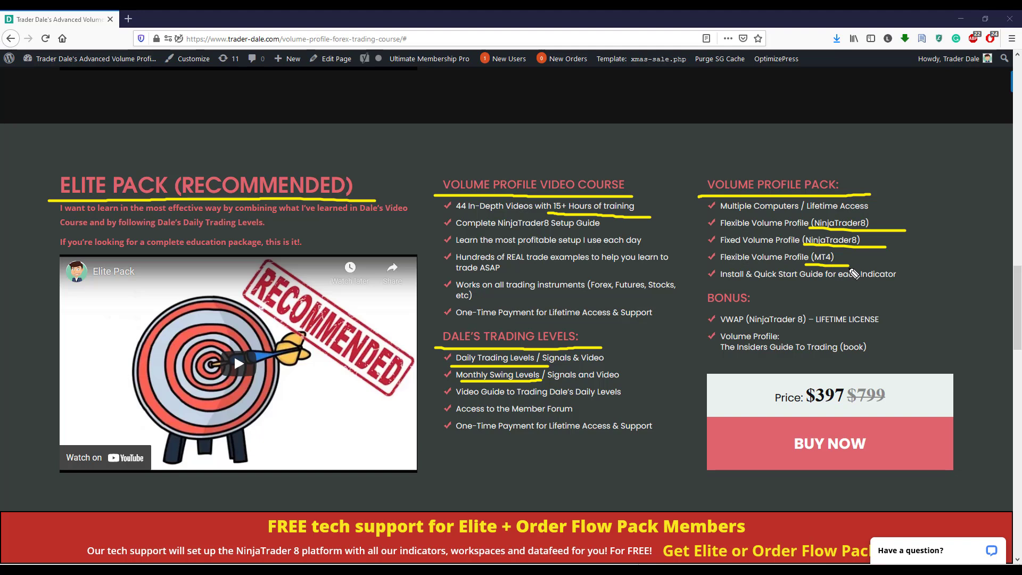
left_click_drag(699, 308, 780, 308)
left_click_drag(706, 326, 893, 328)
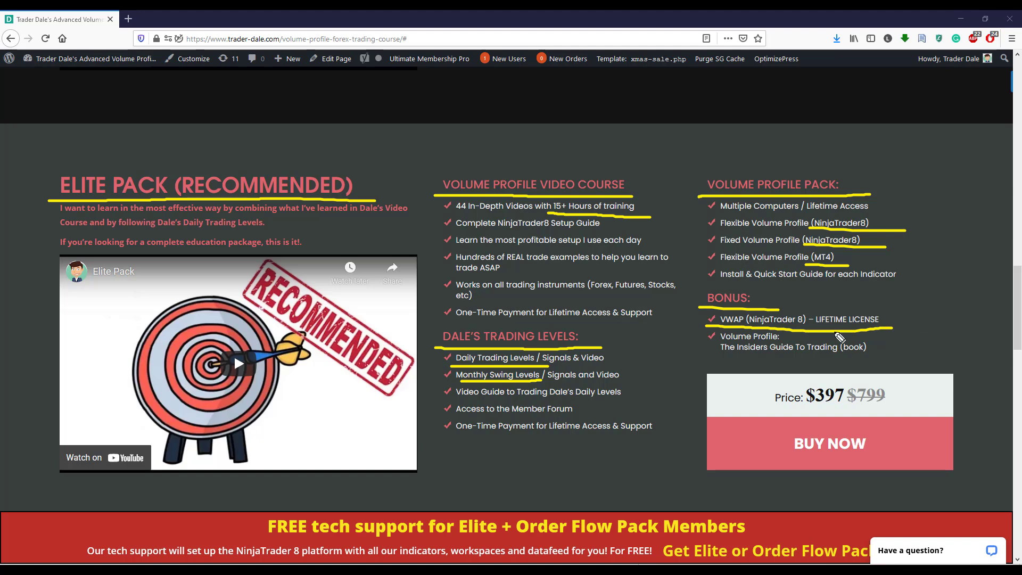
left_click(696, 339)
Dot below the book bonus and underline the free tech support headline, NinjaTrader 8 platform and datafeed
left_click(697, 363)
left_click_drag(266, 545, 739, 542)
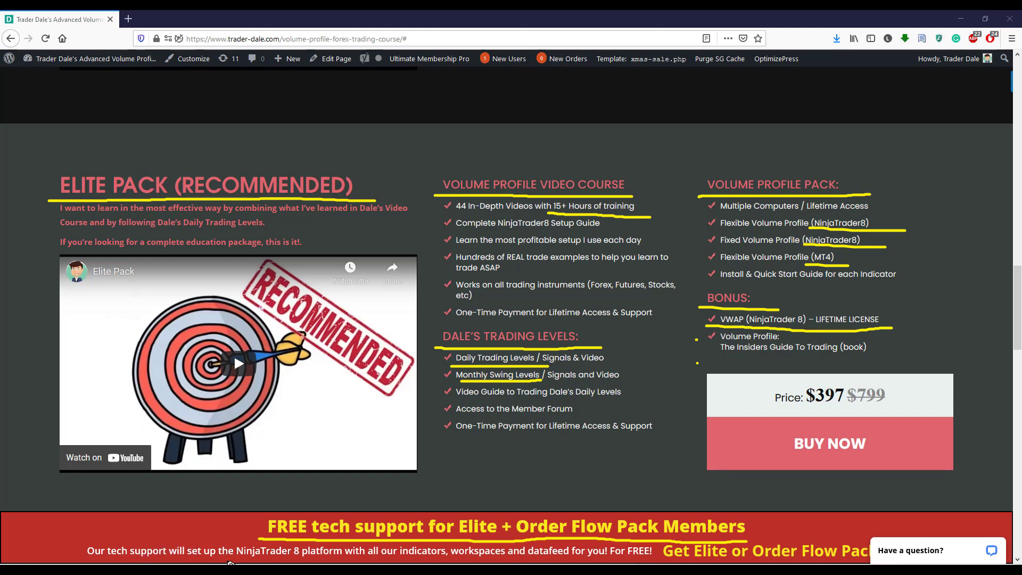
left_click_drag(235, 560, 501, 559)
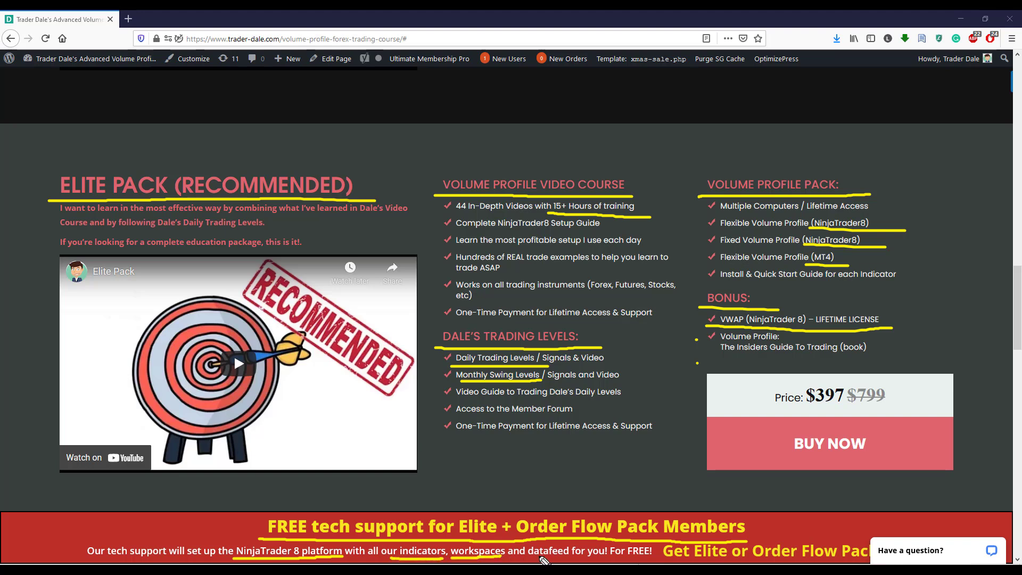
left_click_drag(526, 560, 570, 559)
Circle FREE! and the $397 price box, then erase all the yellow annotations
mouse_move(639, 549)
left_mouse_down()
mouse_move(625, 549)
mouse_move(630, 563)
mouse_move(666, 556)
mouse_move(647, 544)
left_mouse_up()
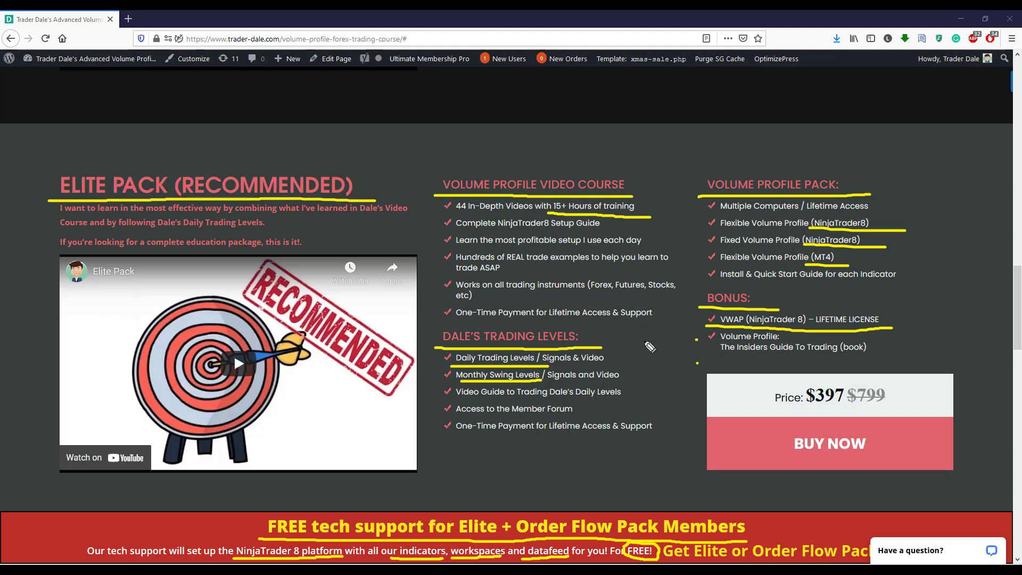
mouse_move(812, 364)
left_mouse_down()
mouse_move(895, 493)
mouse_move(843, 367)
left_mouse_up()
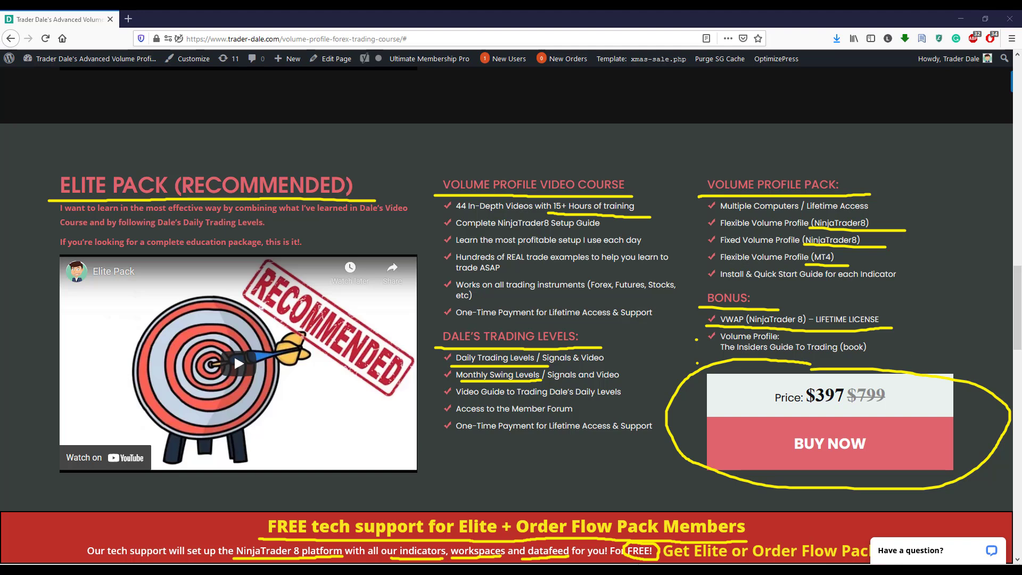
key("Escape")
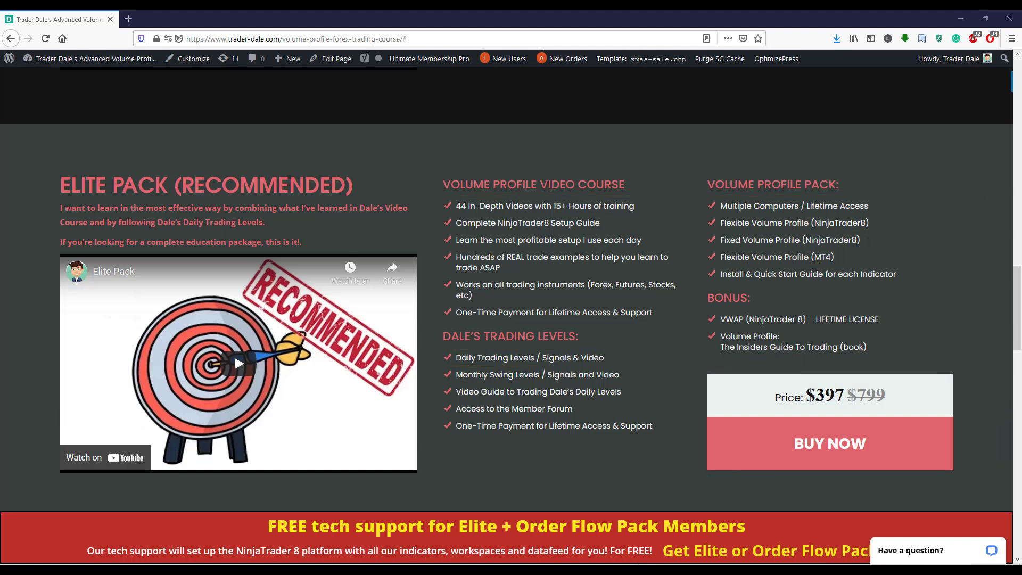